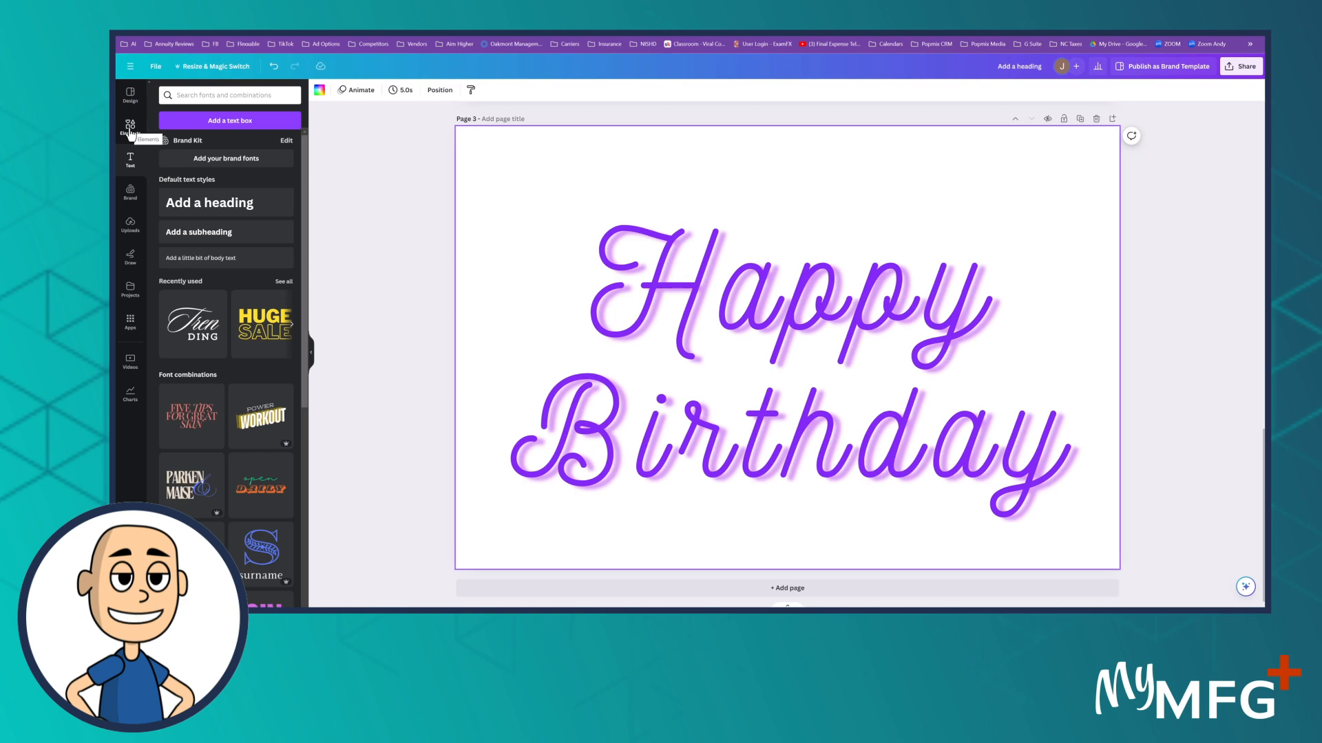
Step: Search the elements library for "birthday cake"
left_click(130, 128)
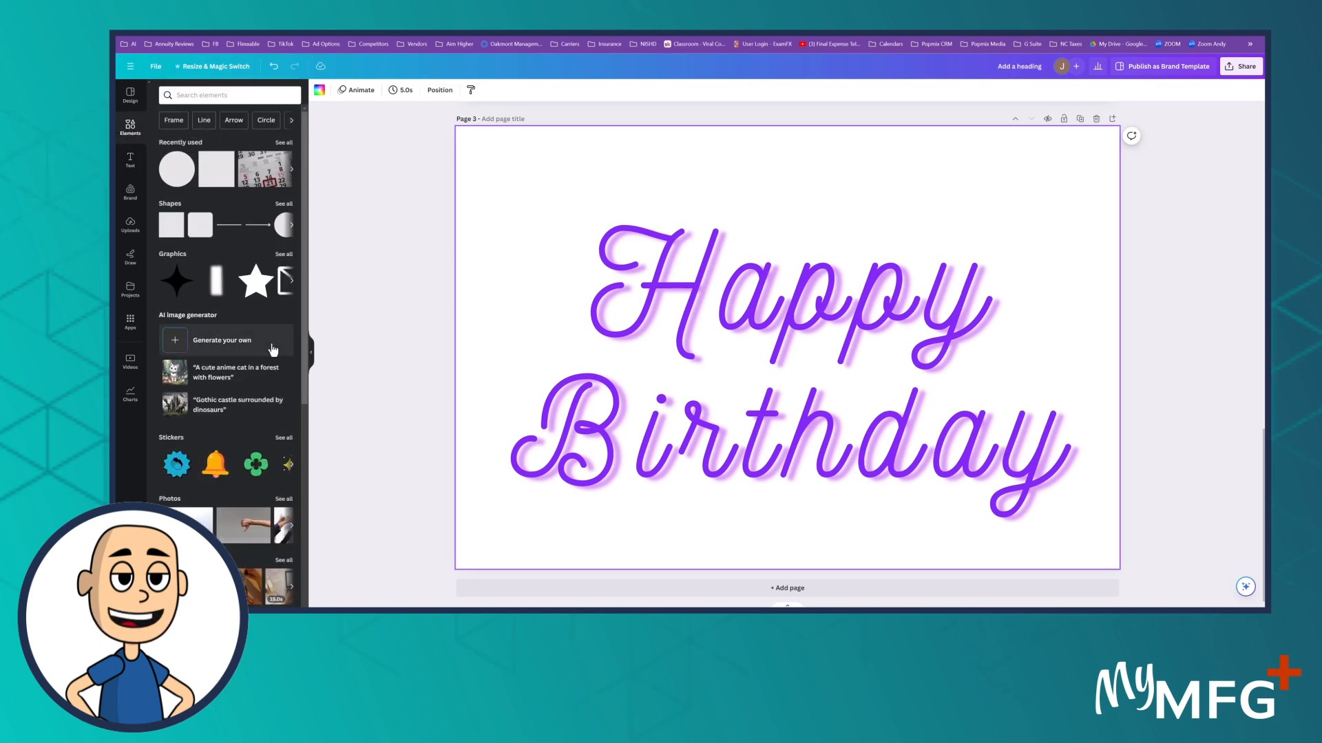
left_click(208, 96)
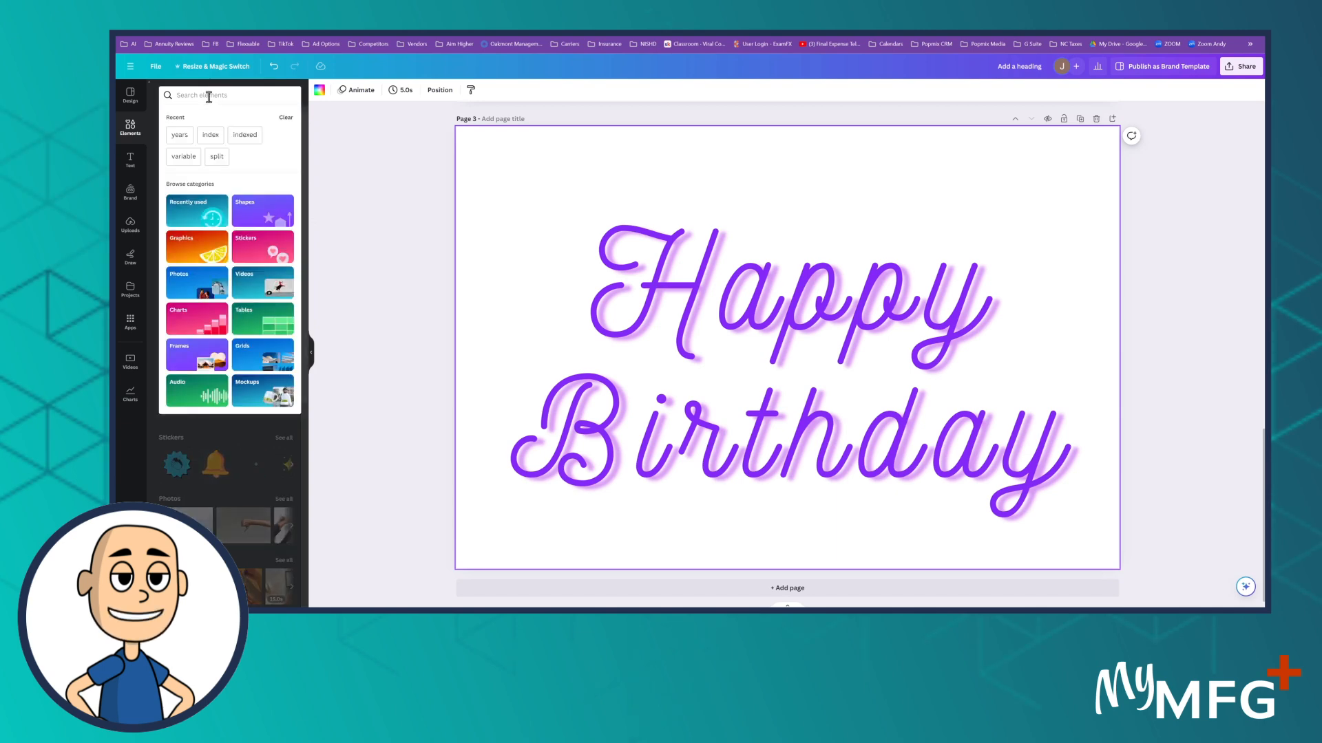
type("birthday cake")
key("Return")
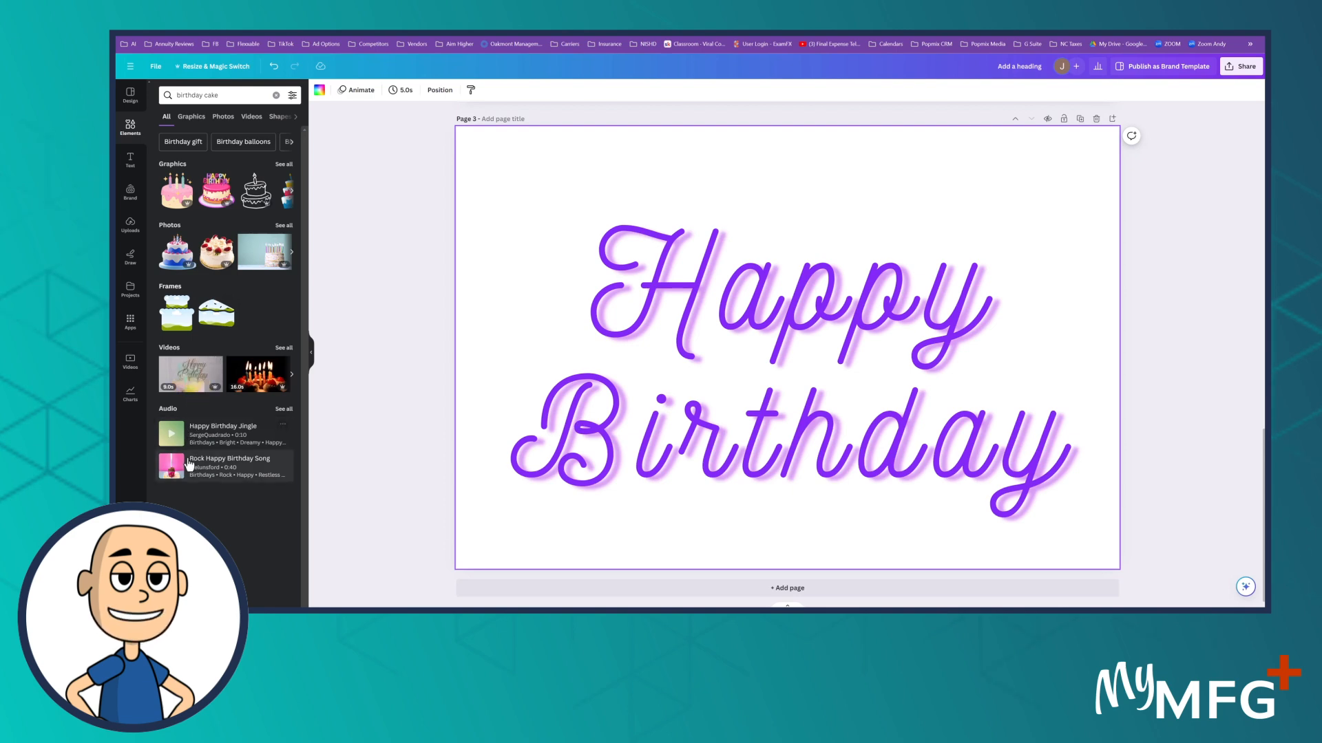
Step: Add the pink tiered cake graphic with star candles and confetti from the graphics results to page 3
left_click(292, 192)
left_click(292, 192)
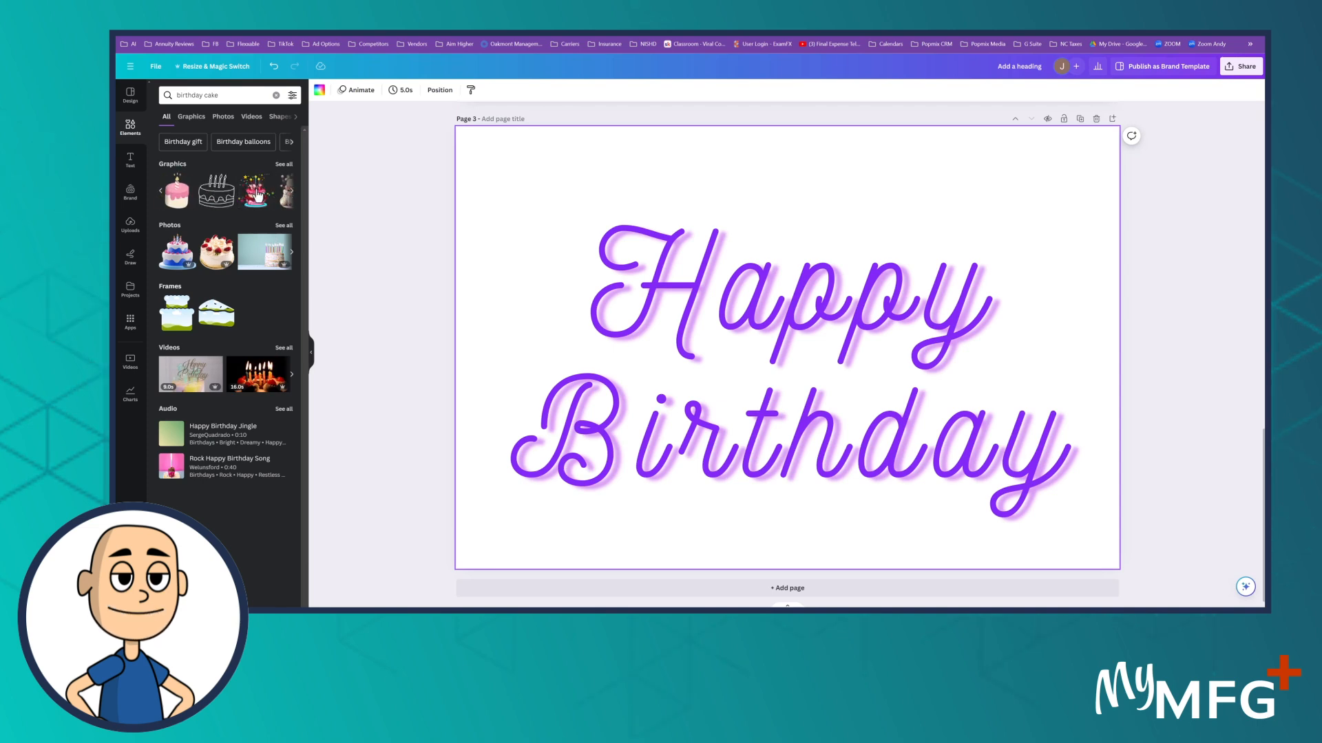
left_click(255, 195)
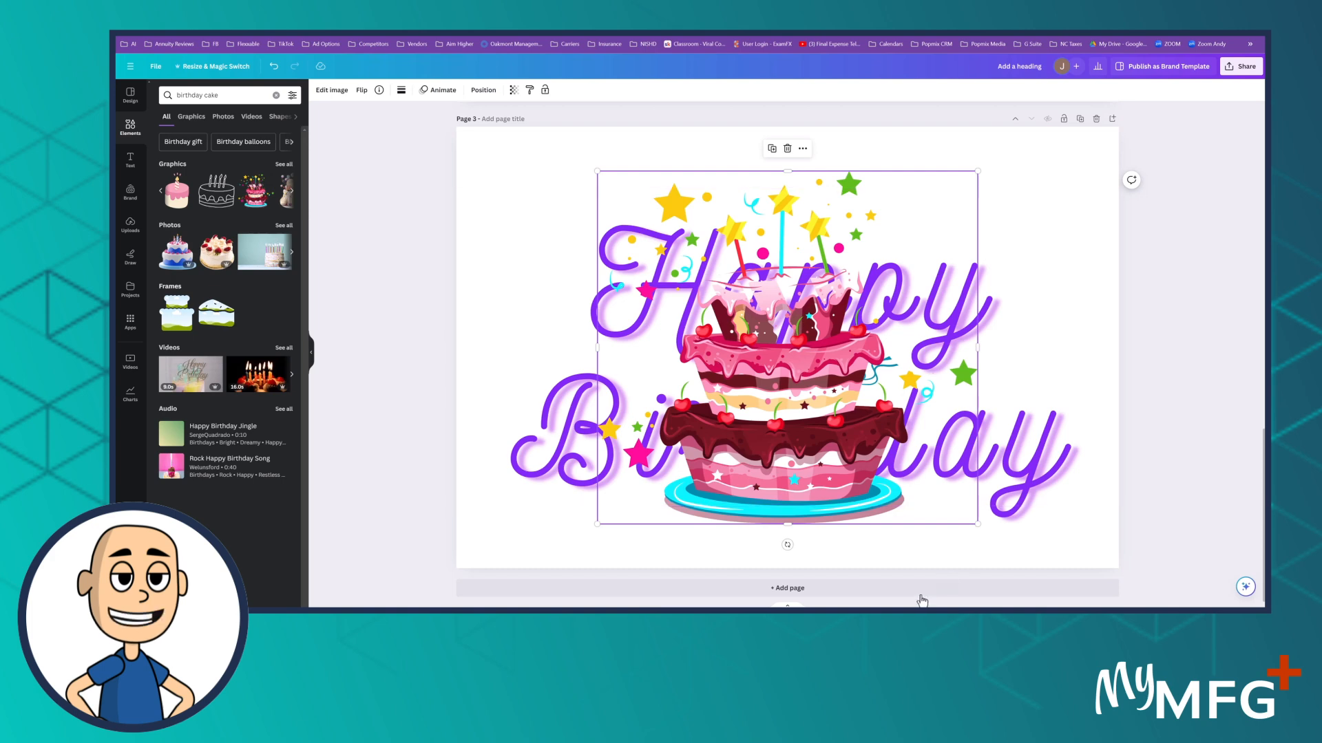
scroll(1135, 372, "up", 3)
scroll(1032, 365, "down", 3)
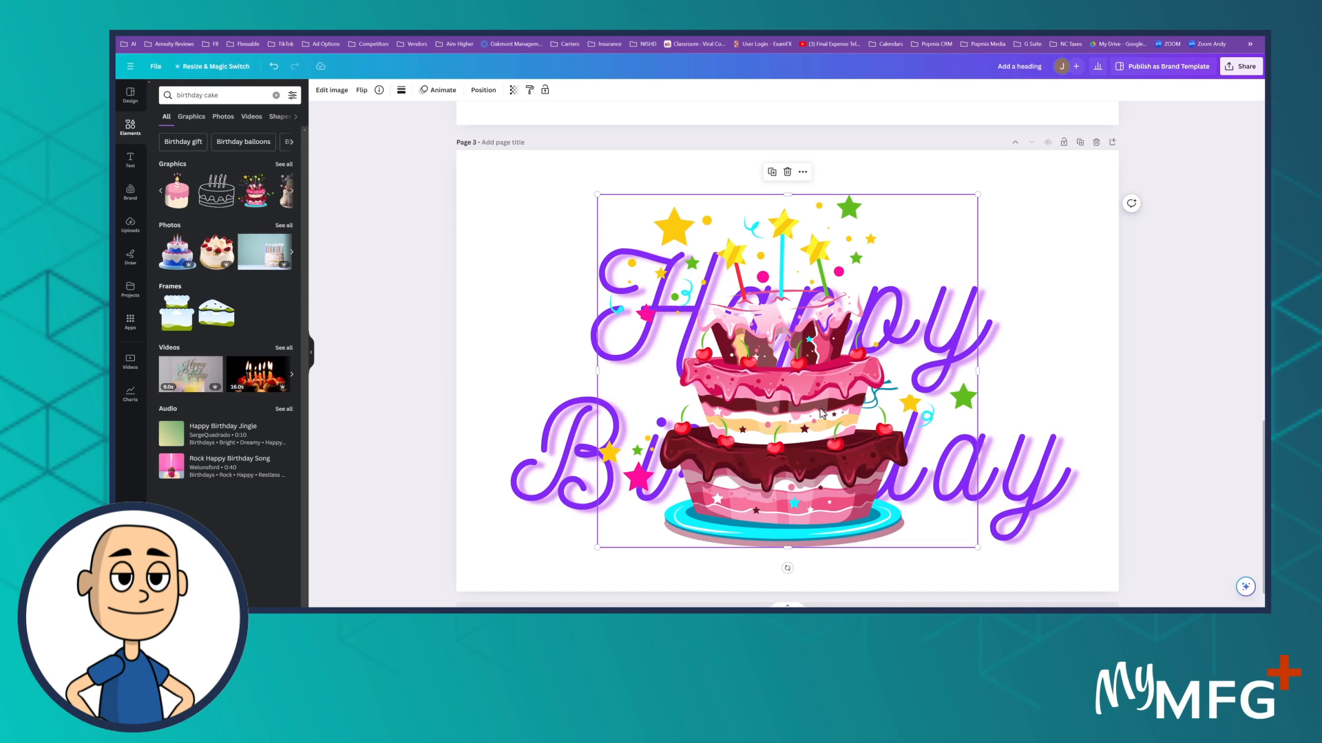
left_click(1186, 409)
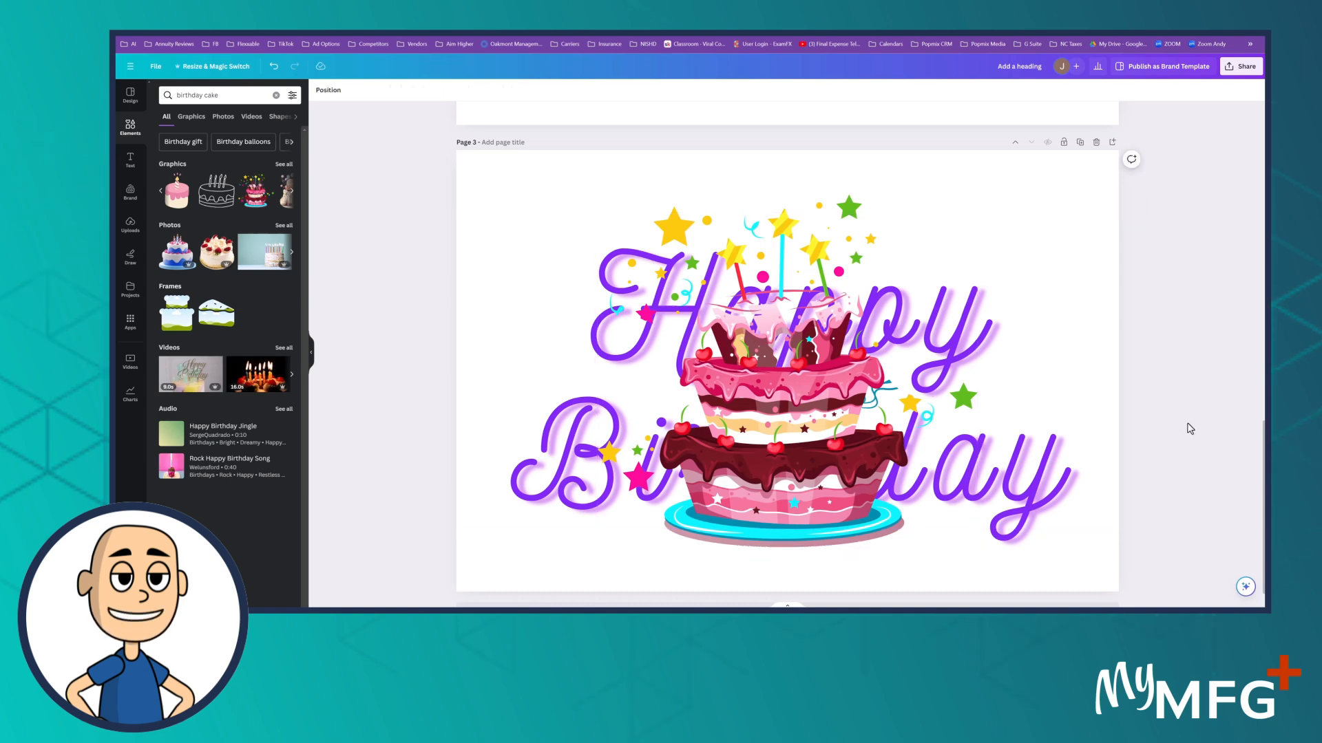
Step: Move the cake graphic's layer behind the Happy Birthday text and delete the graphic from the page
left_click(783, 413)
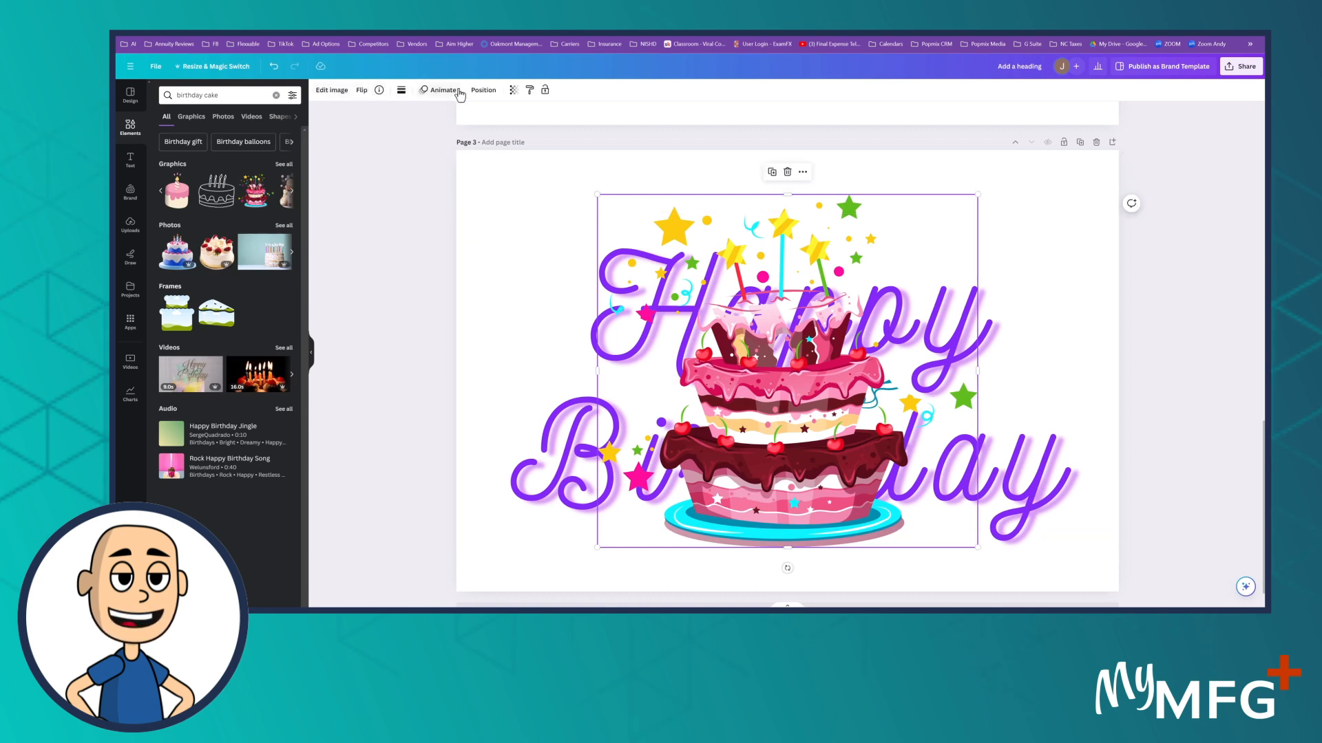
left_click(483, 90)
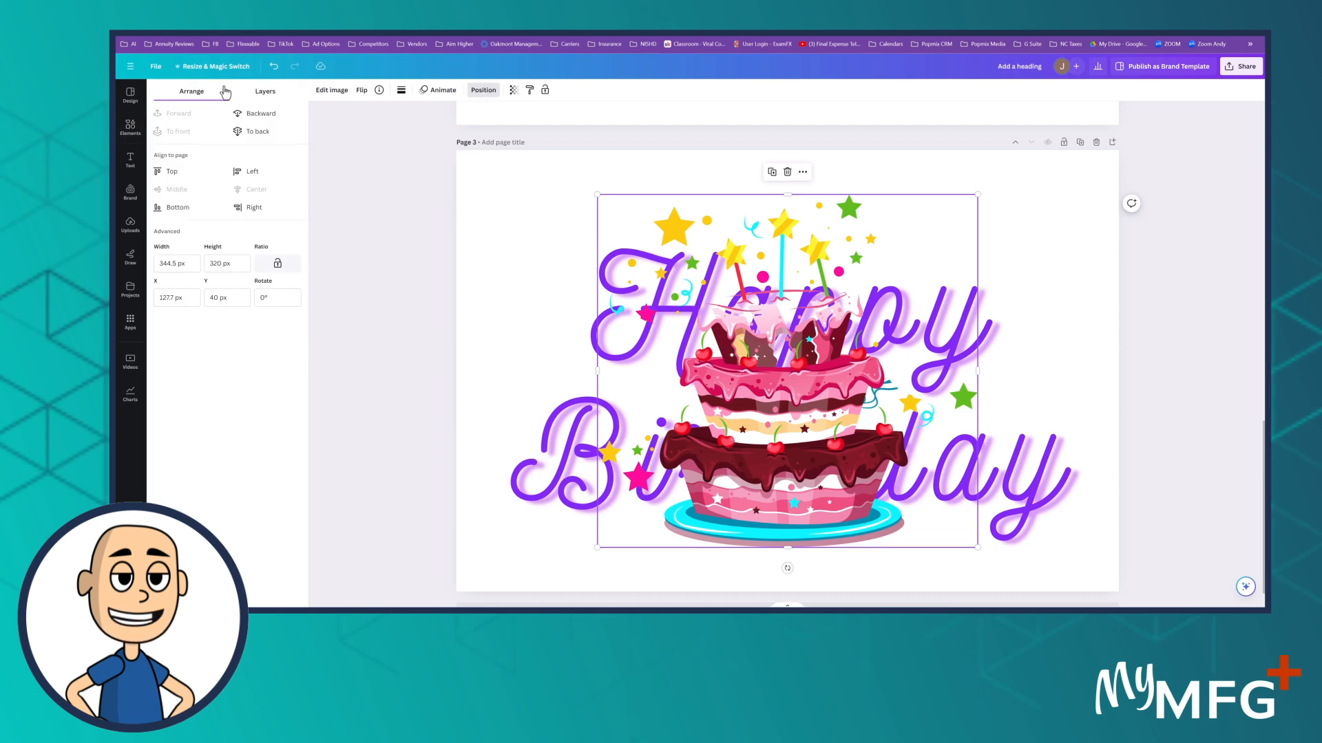
left_click(268, 96)
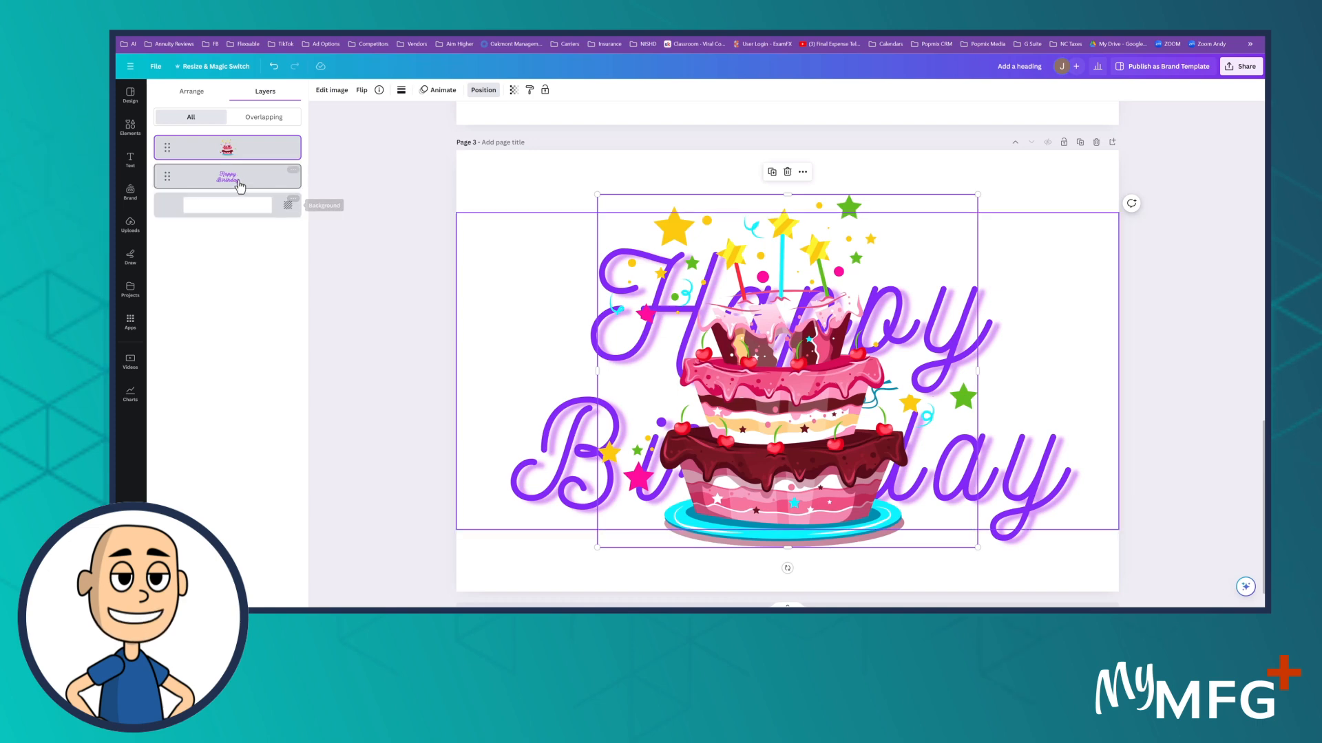
mouse_move(240, 181)
left_mouse_down()
mouse_move(239, 130)
mouse_move(233, 179)
left_mouse_up()
left_click_drag(166, 148, 164, 193)
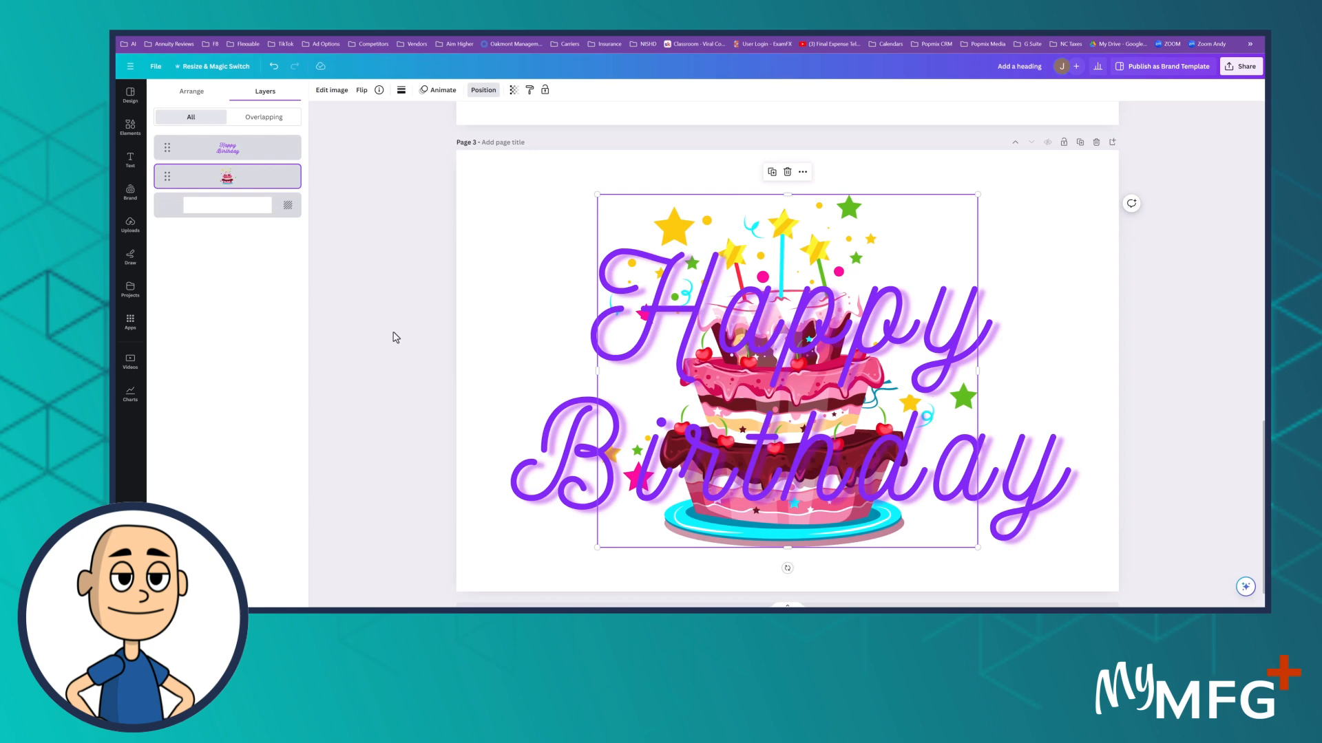
left_click(483, 90)
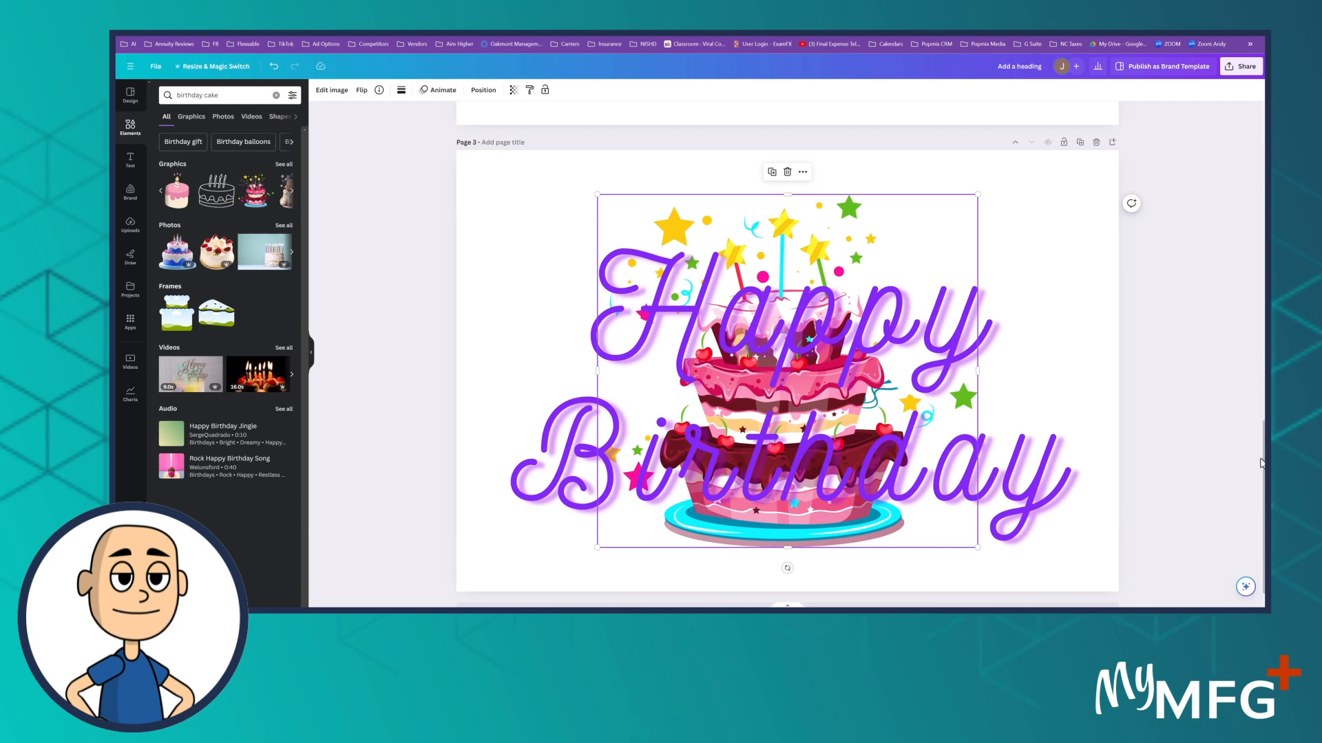
key("Delete")
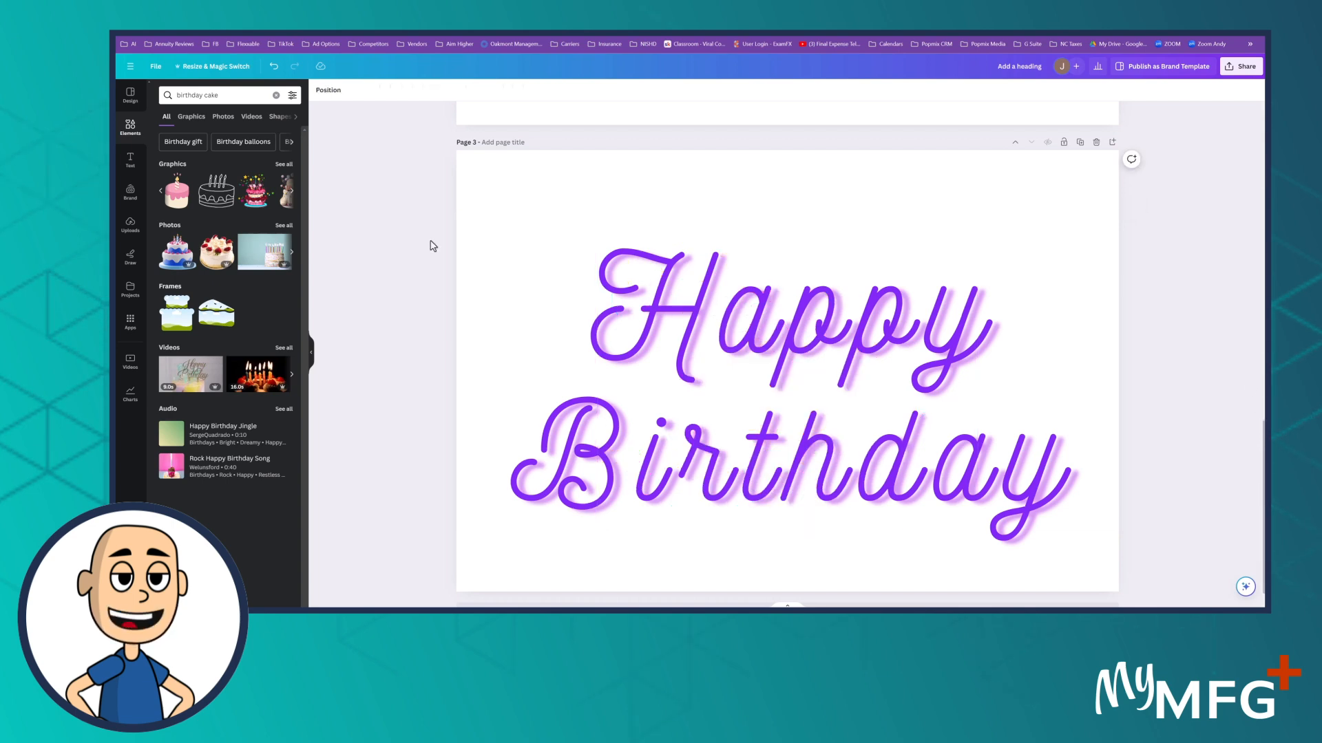
Step: Add the photo of a candle-lit cake on a blue background and enlarge it to fill the whole page
left_click(283, 226)
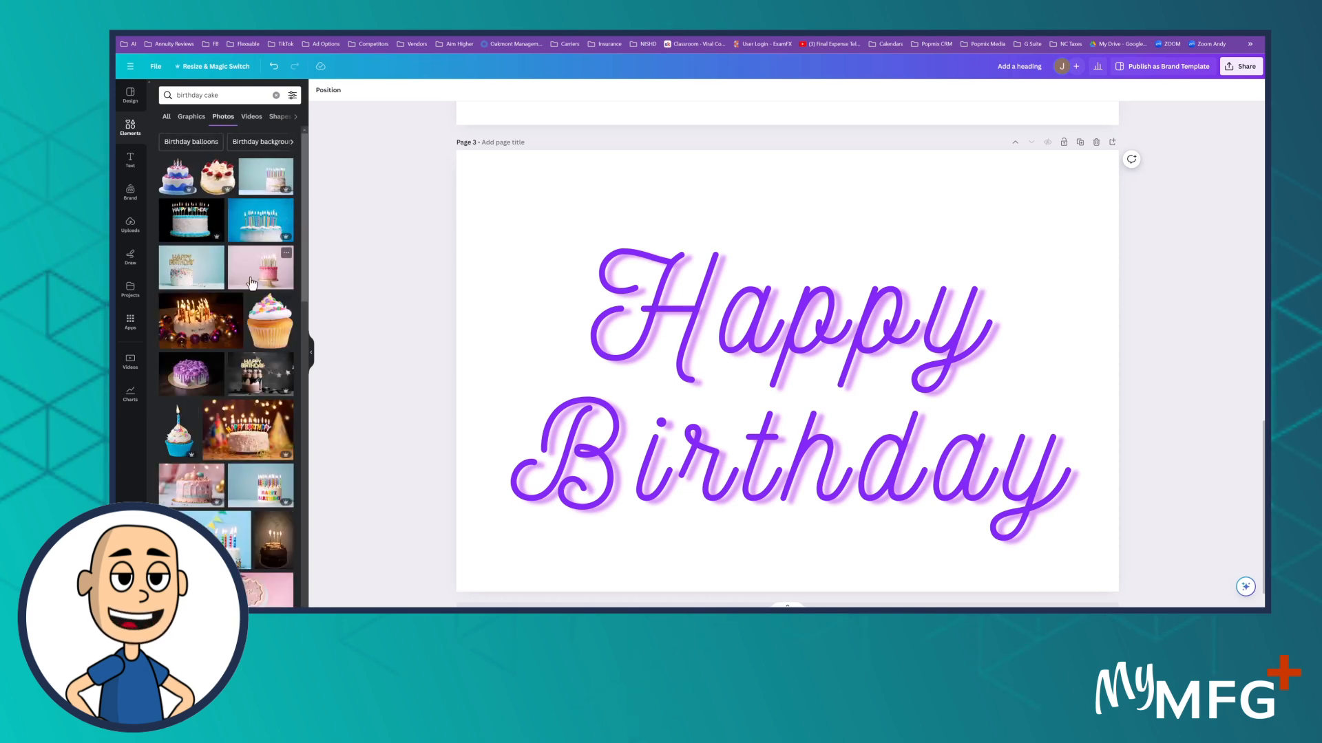
left_click(260, 221)
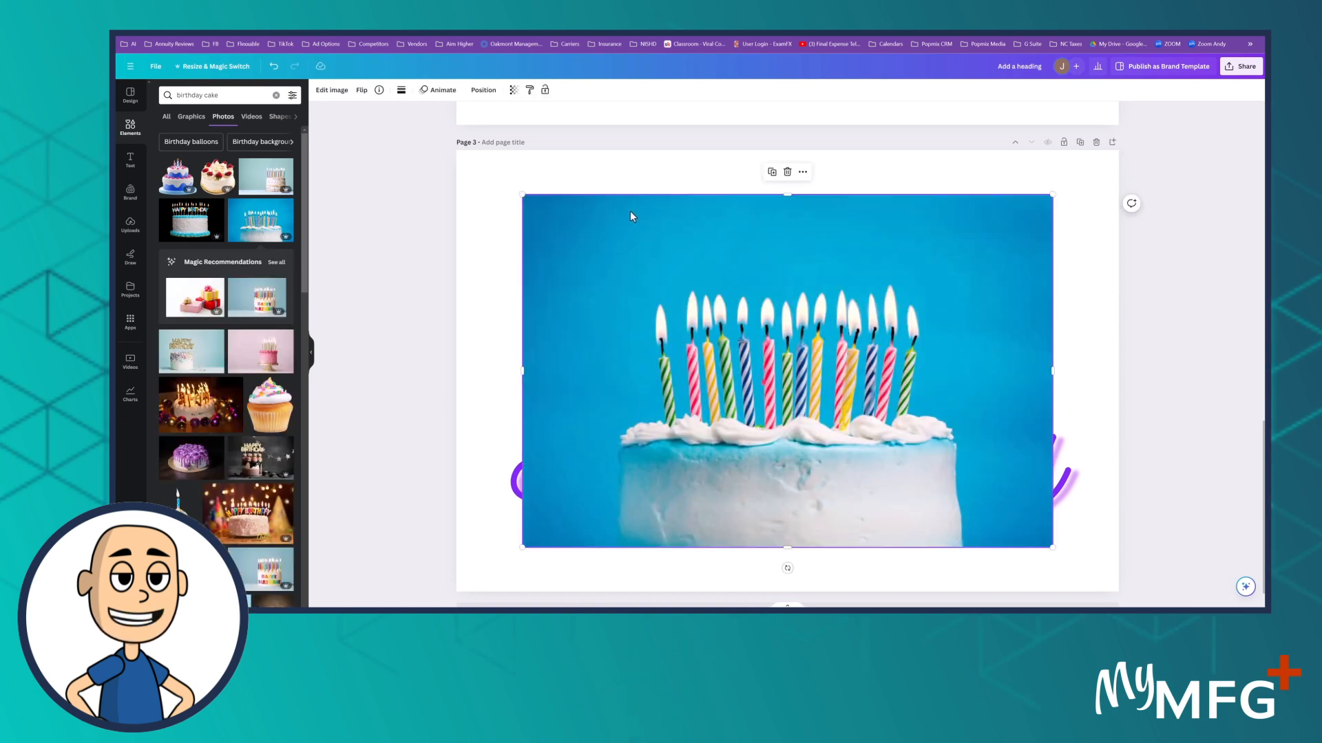
left_click_drag(710, 312, 645, 269)
left_click_drag(984, 500, 1113, 598)
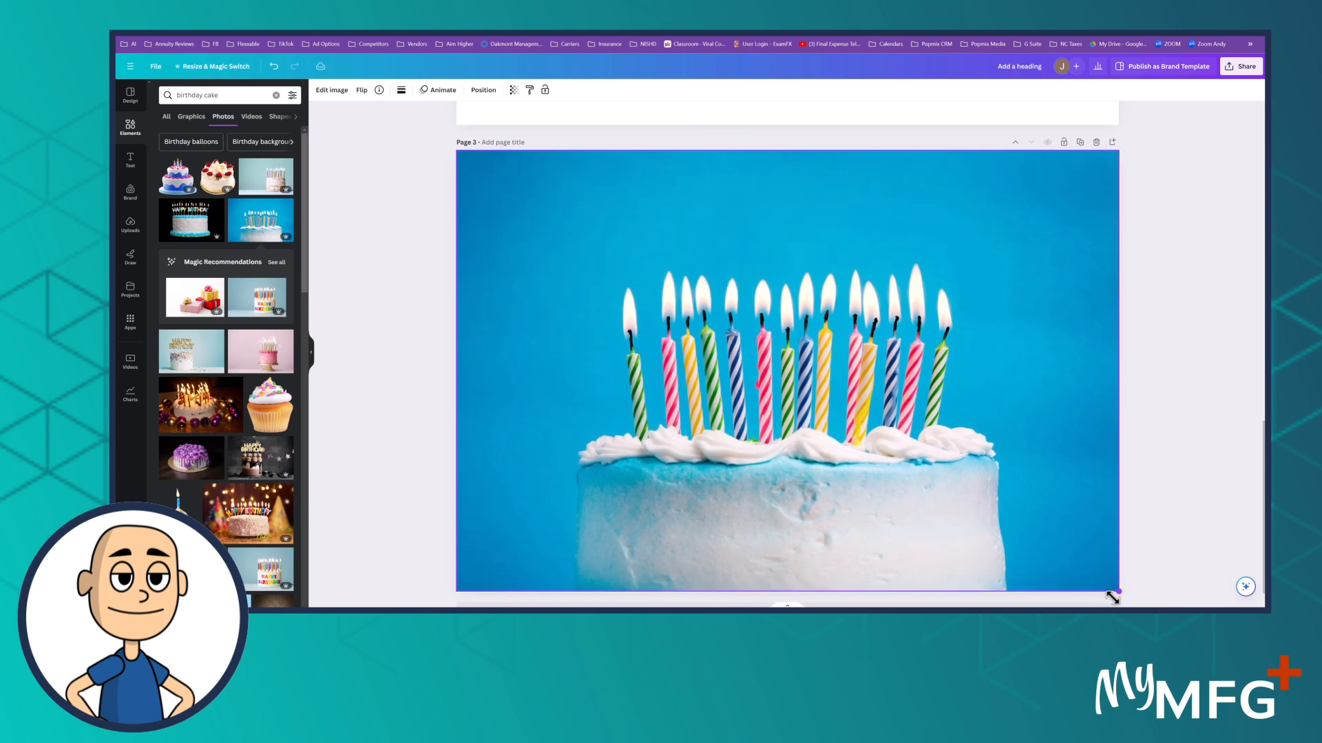
left_click(422, 269)
Step: Send the full-page cake photo backward so it sits behind the Happy Birthday text
left_click(616, 294)
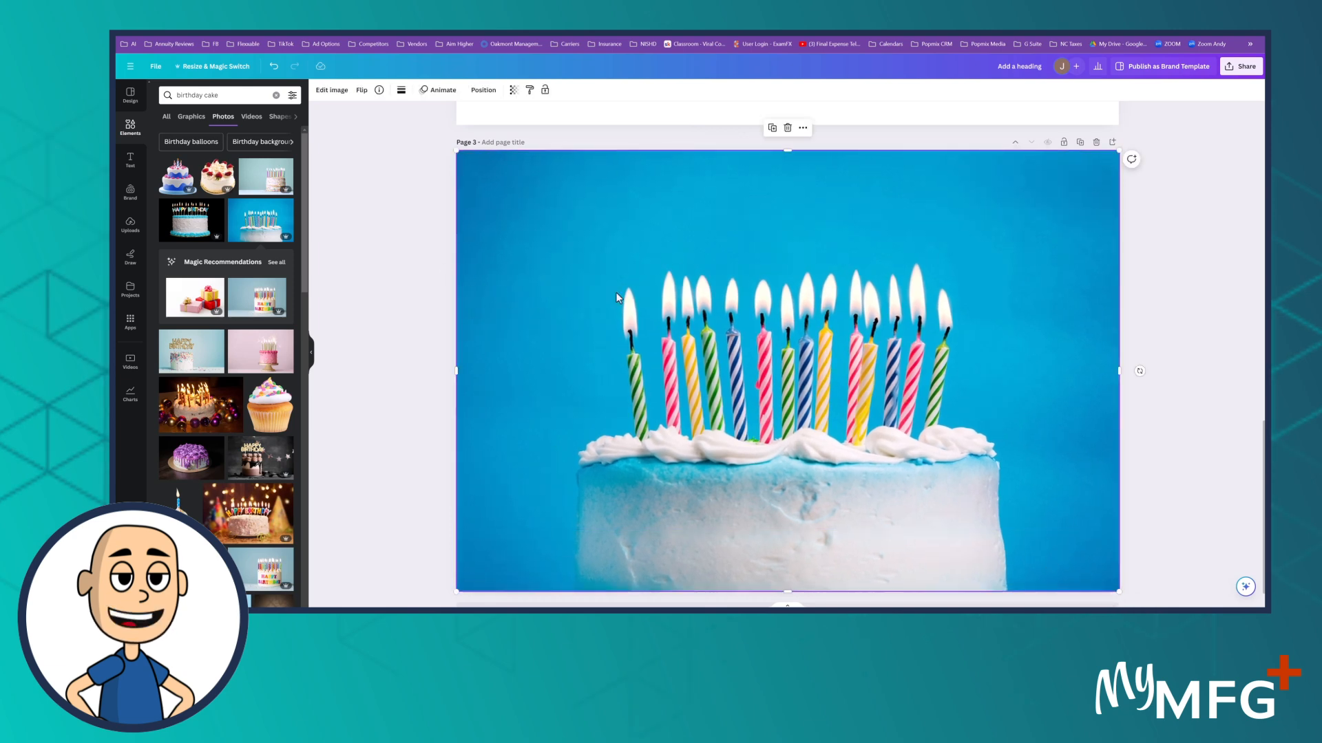
left_click(482, 91)
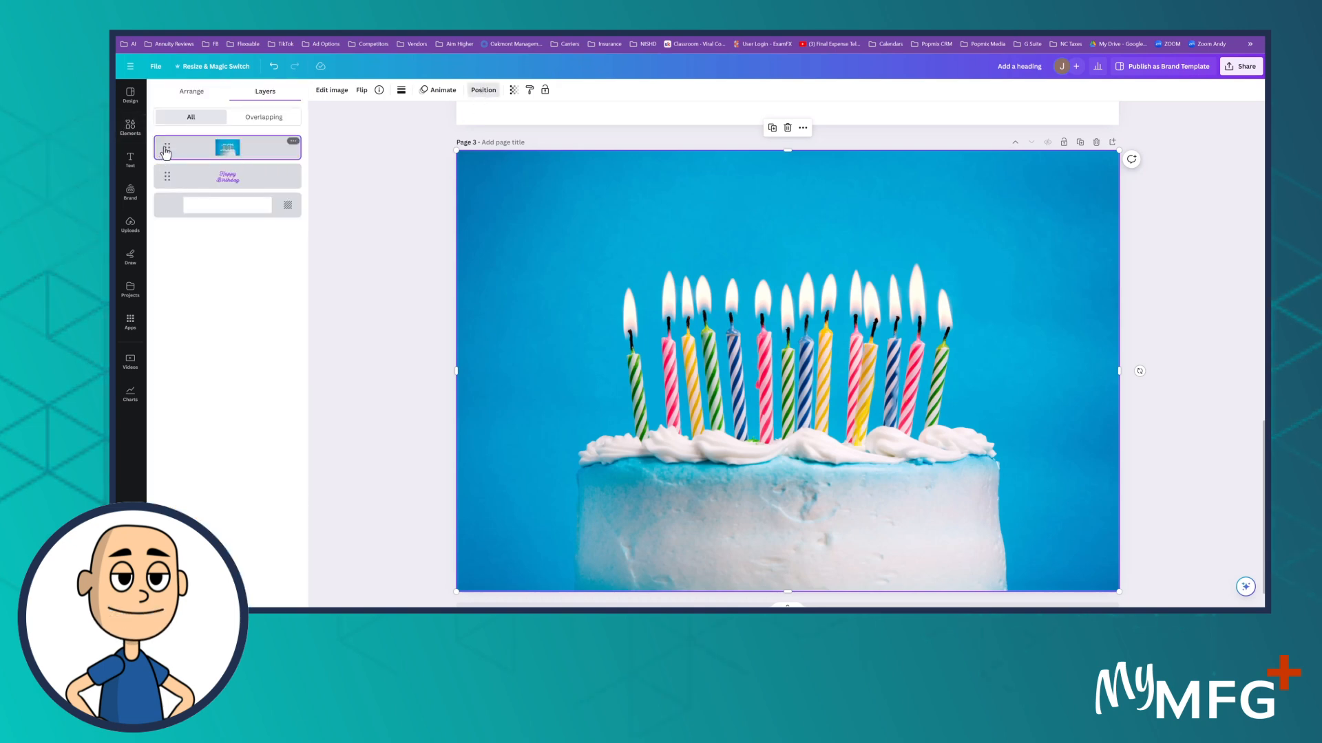
left_click(190, 97)
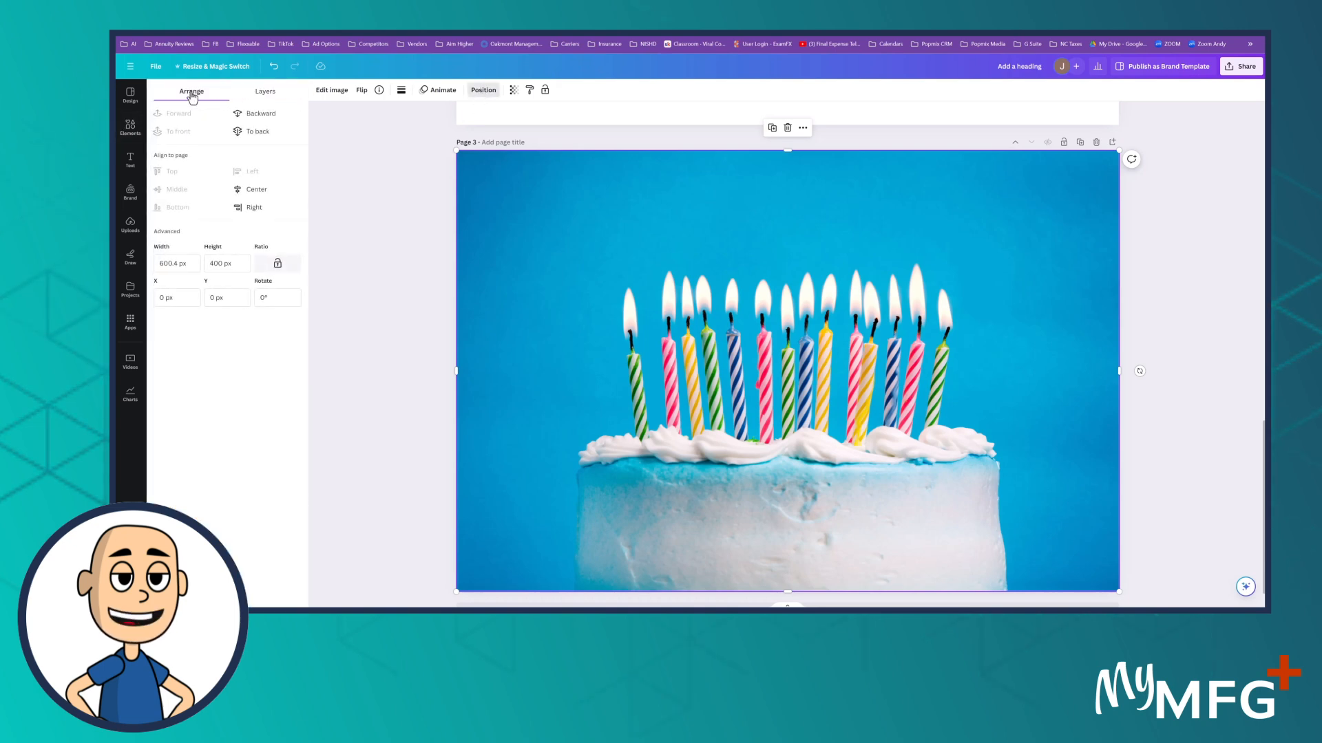
left_click(263, 119)
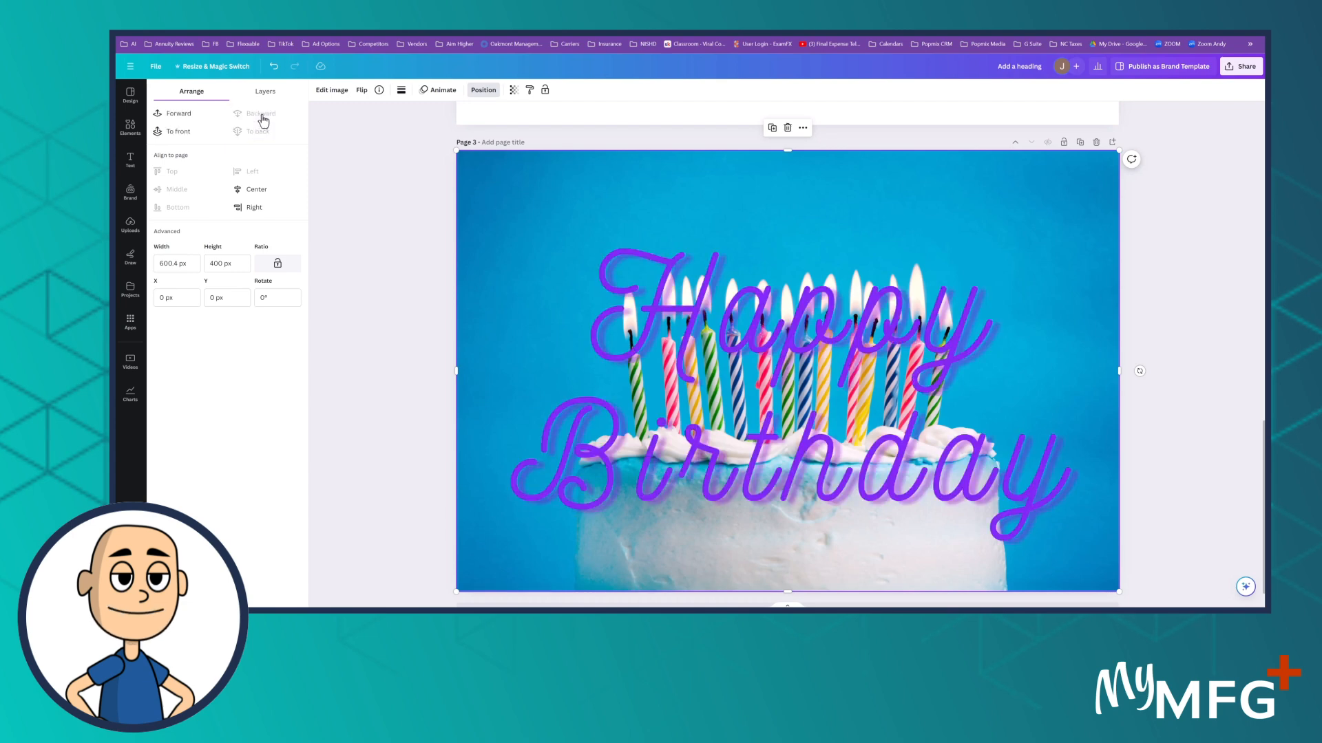
left_click(393, 213)
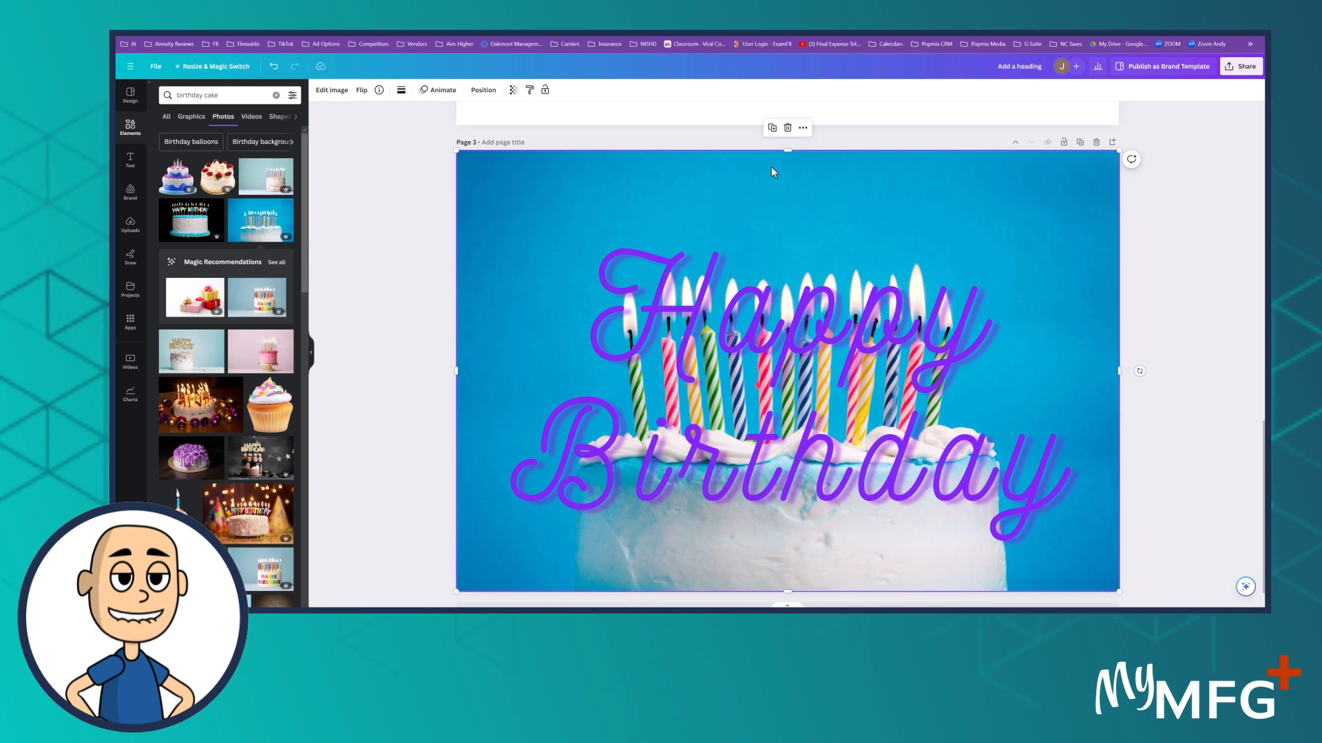
Step: Shrink the Happy Birthday text to about font size 40 and centre it horizontally above the candles
left_click(789, 494)
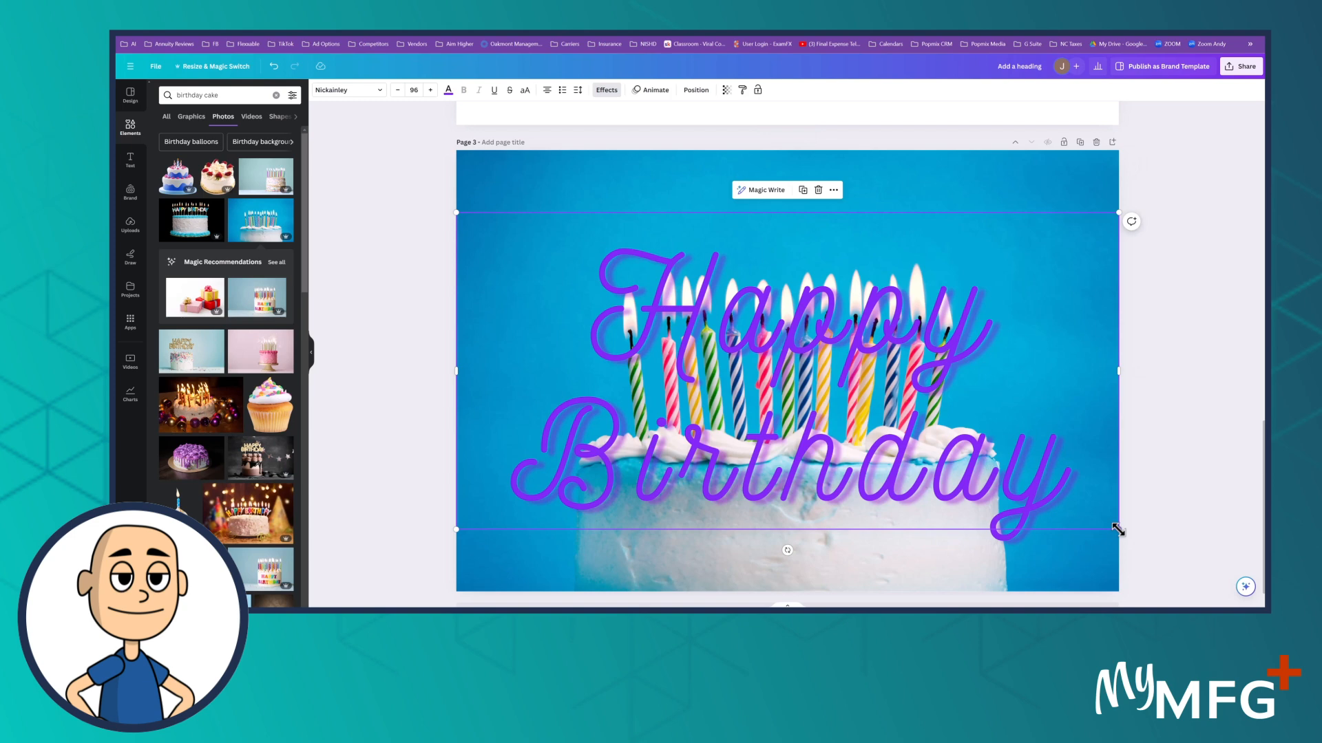
left_click_drag(1118, 530, 734, 341)
left_click_drag(546, 271, 739, 205)
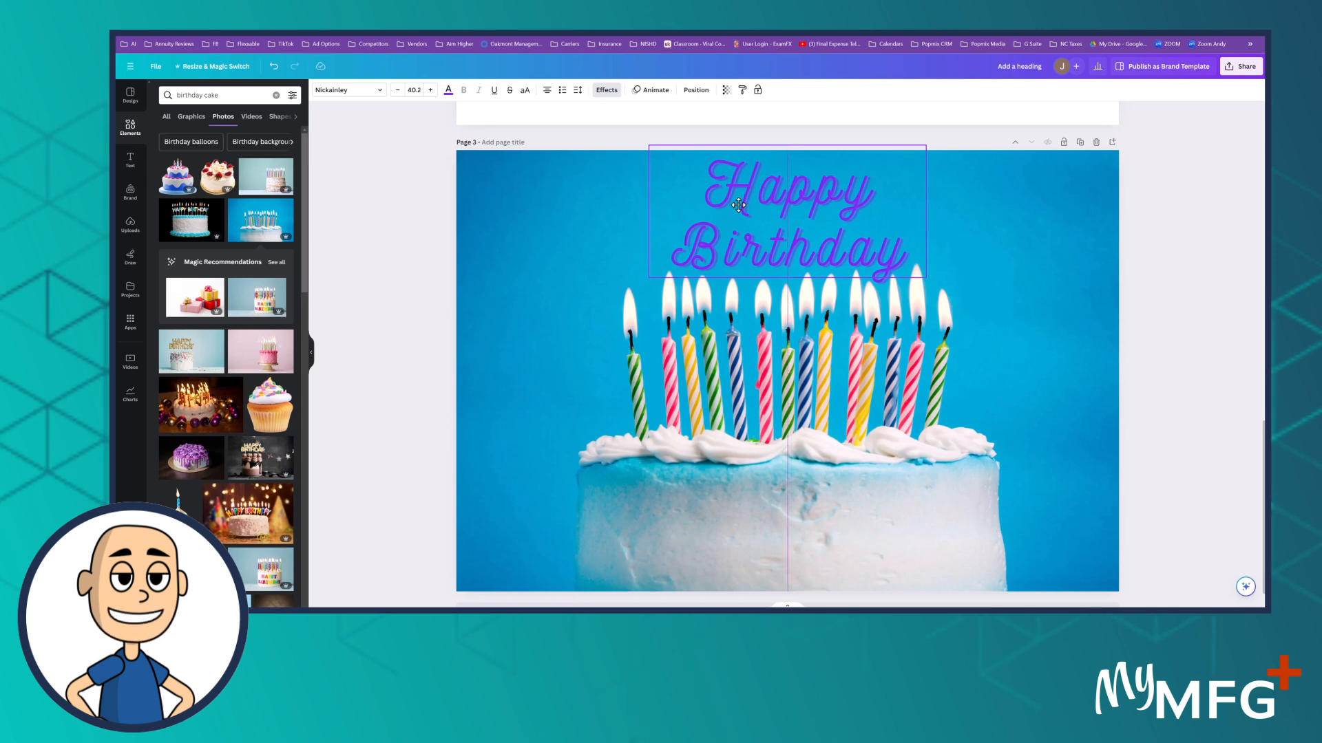
left_click_drag(739, 204, 737, 204)
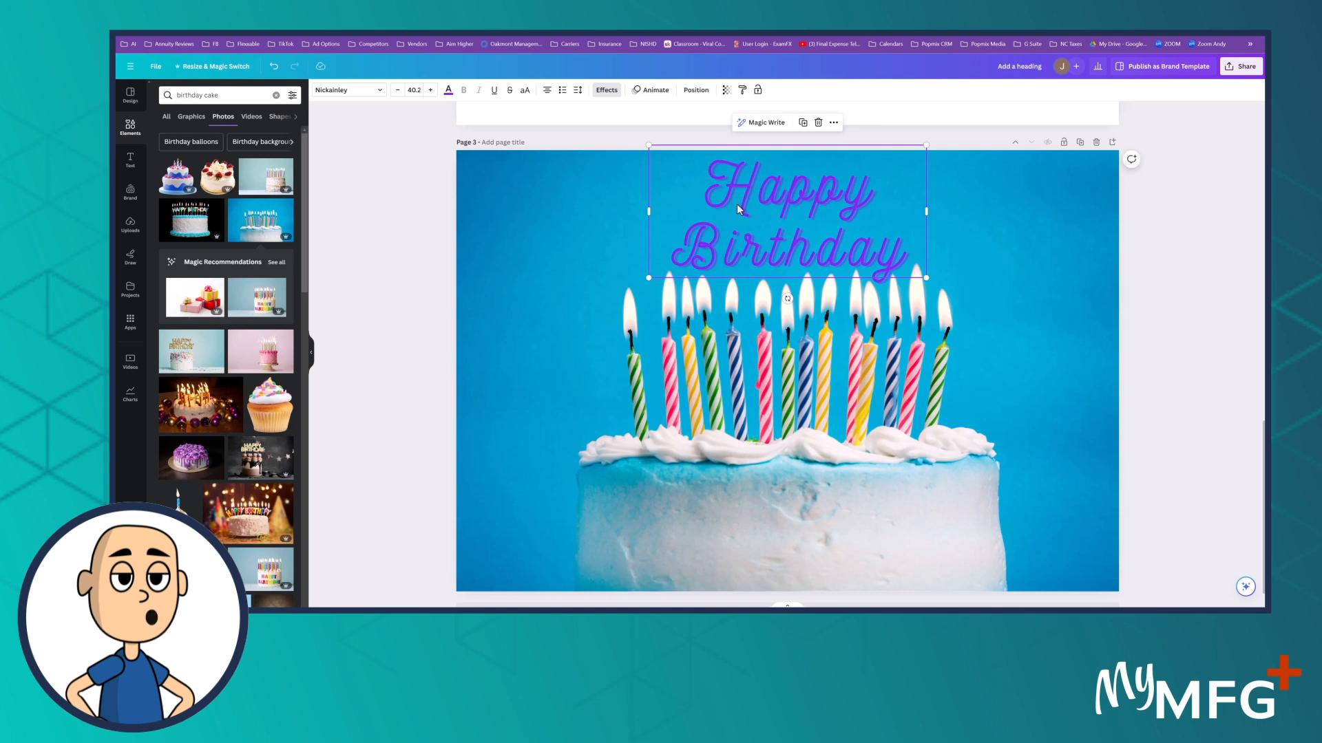
left_click(1240, 286)
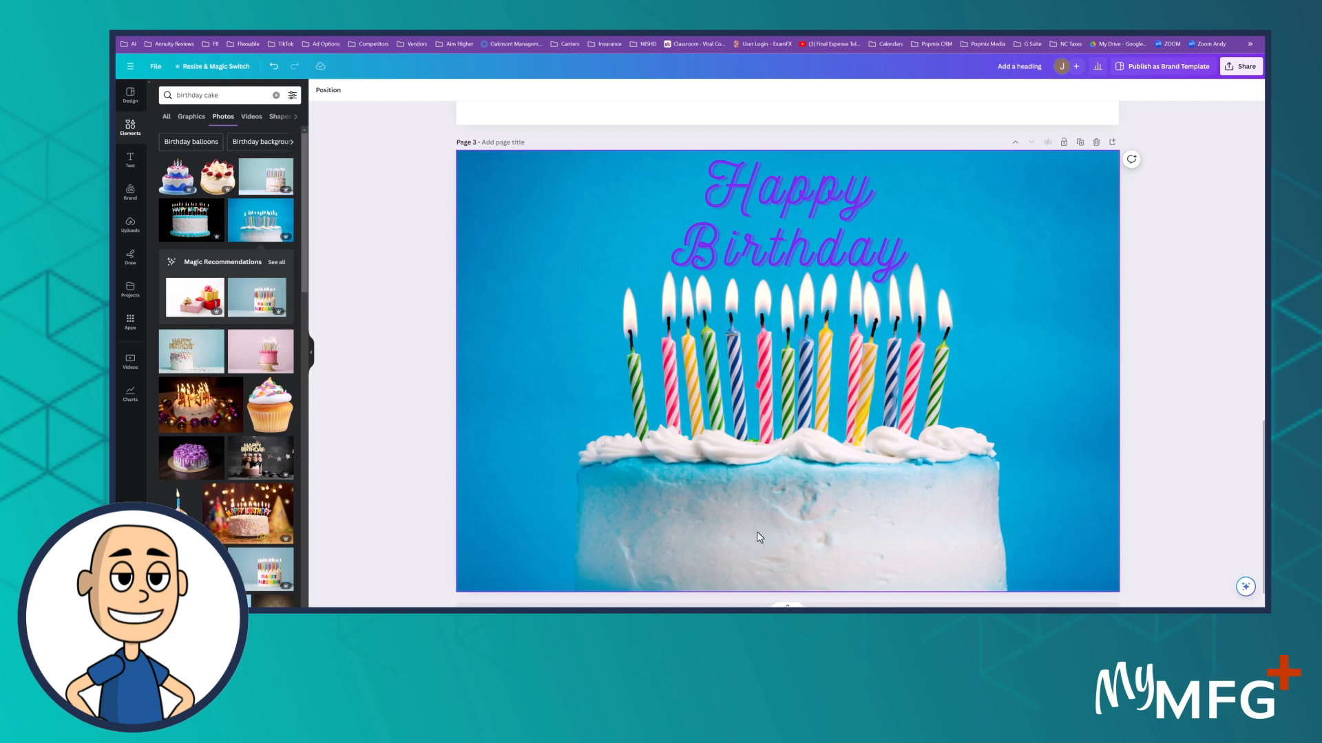
Step: Add a heading on the front of the cake below the candles and replace its text with the recipient's first name
left_click(129, 159)
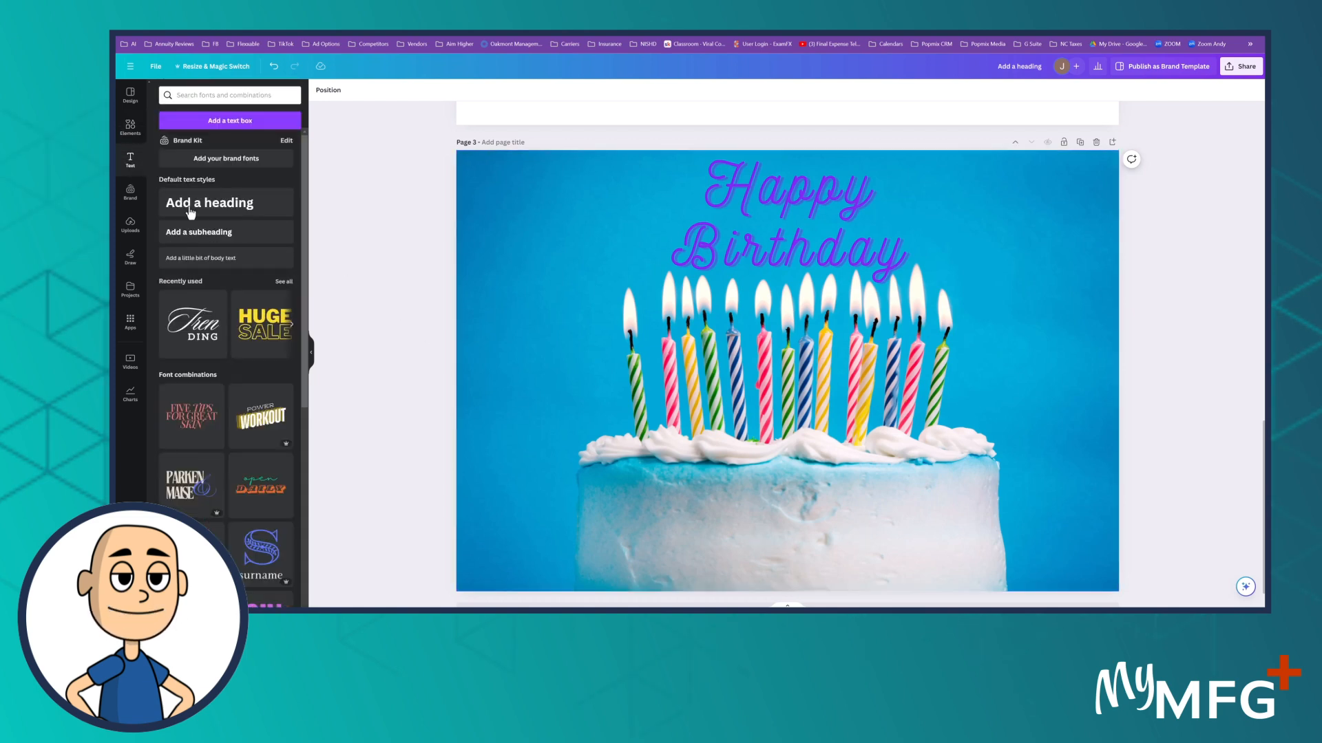
left_click(231, 207)
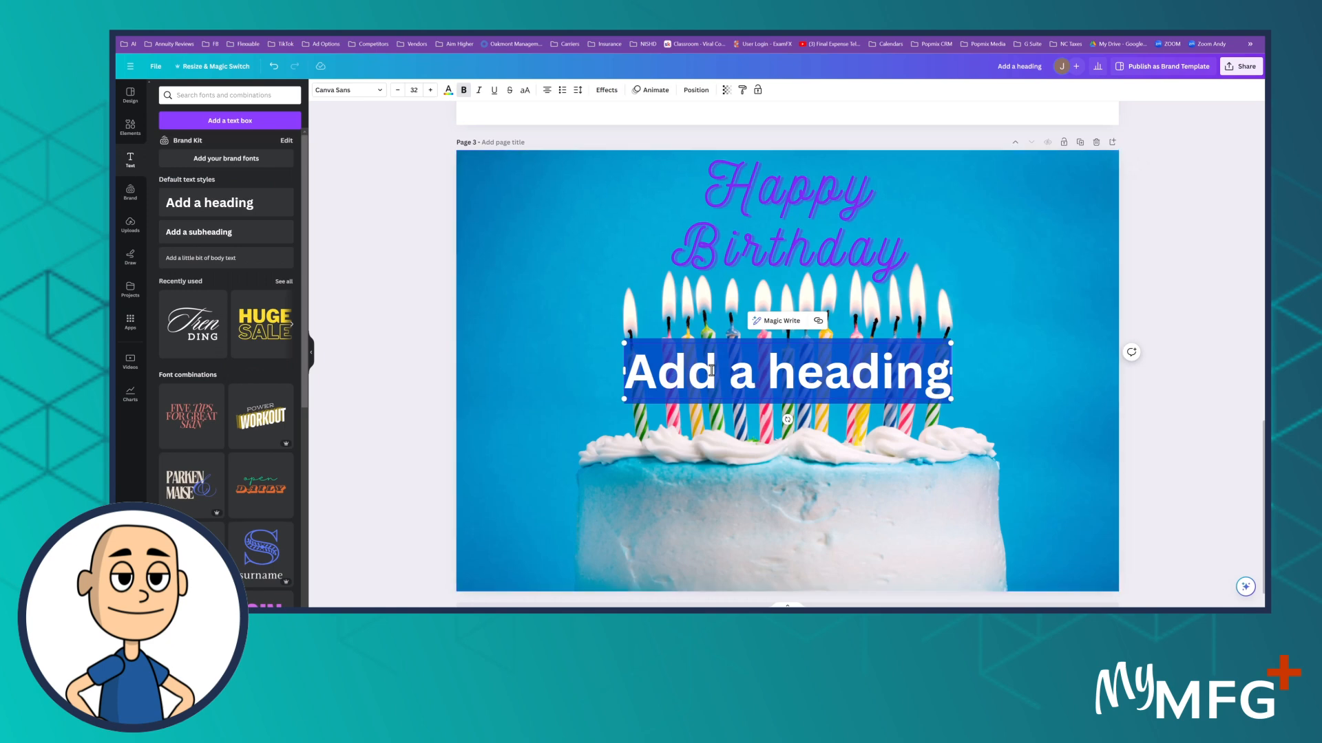
left_click(415, 178)
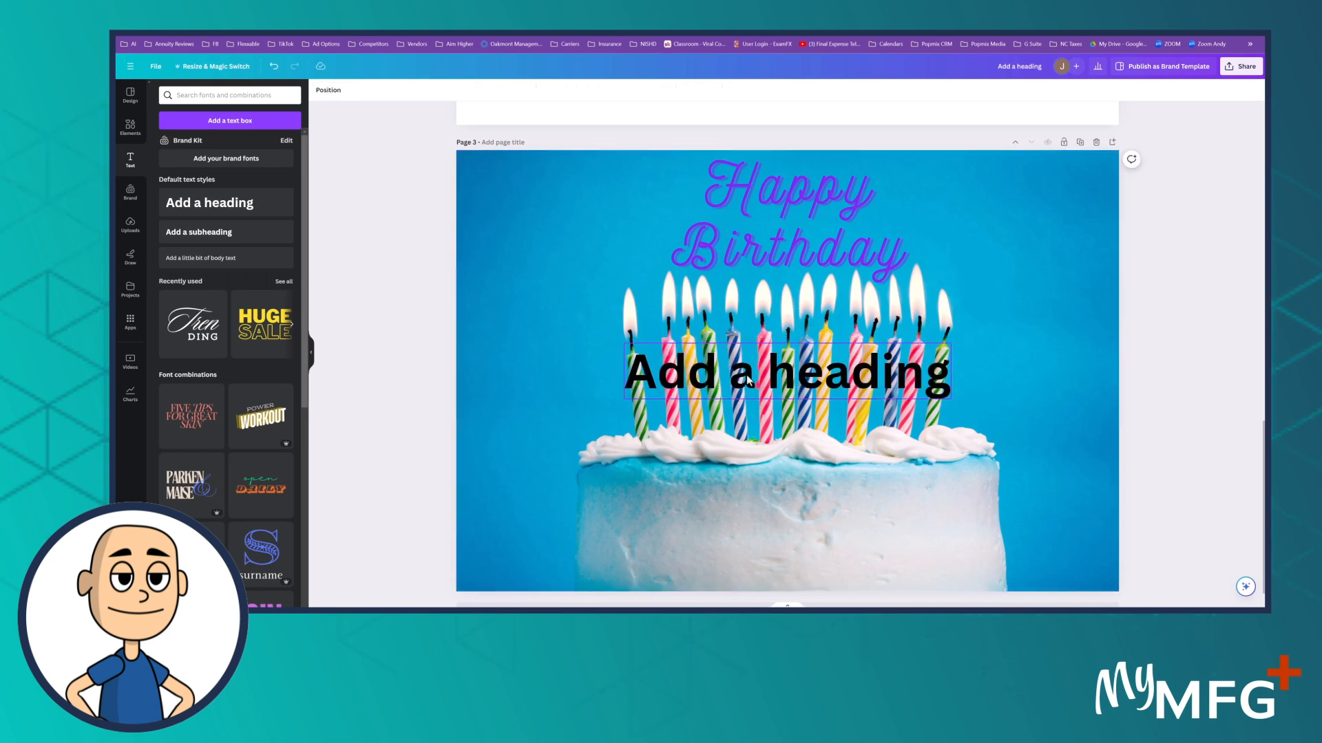
left_click_drag(757, 381, 766, 547)
left_click(765, 548)
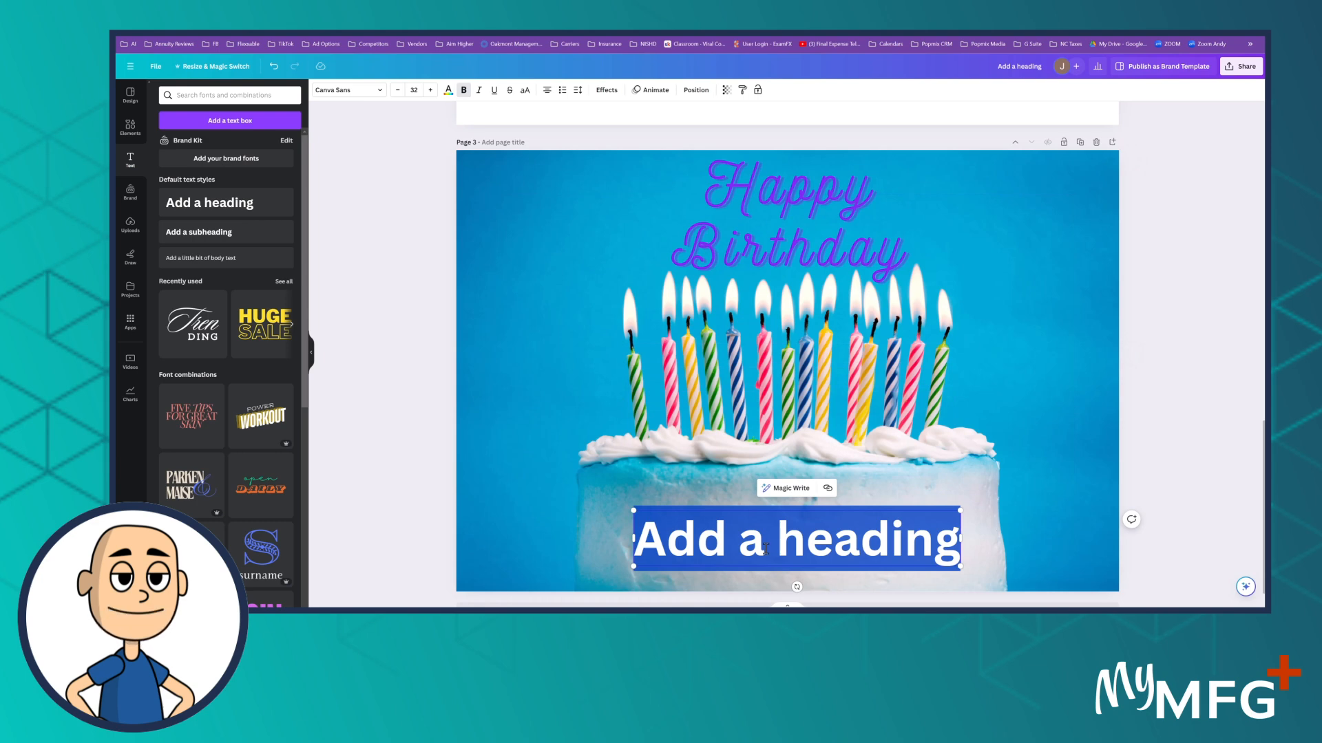
type("Ha")
key("BackSpace")
key("BackSpace")
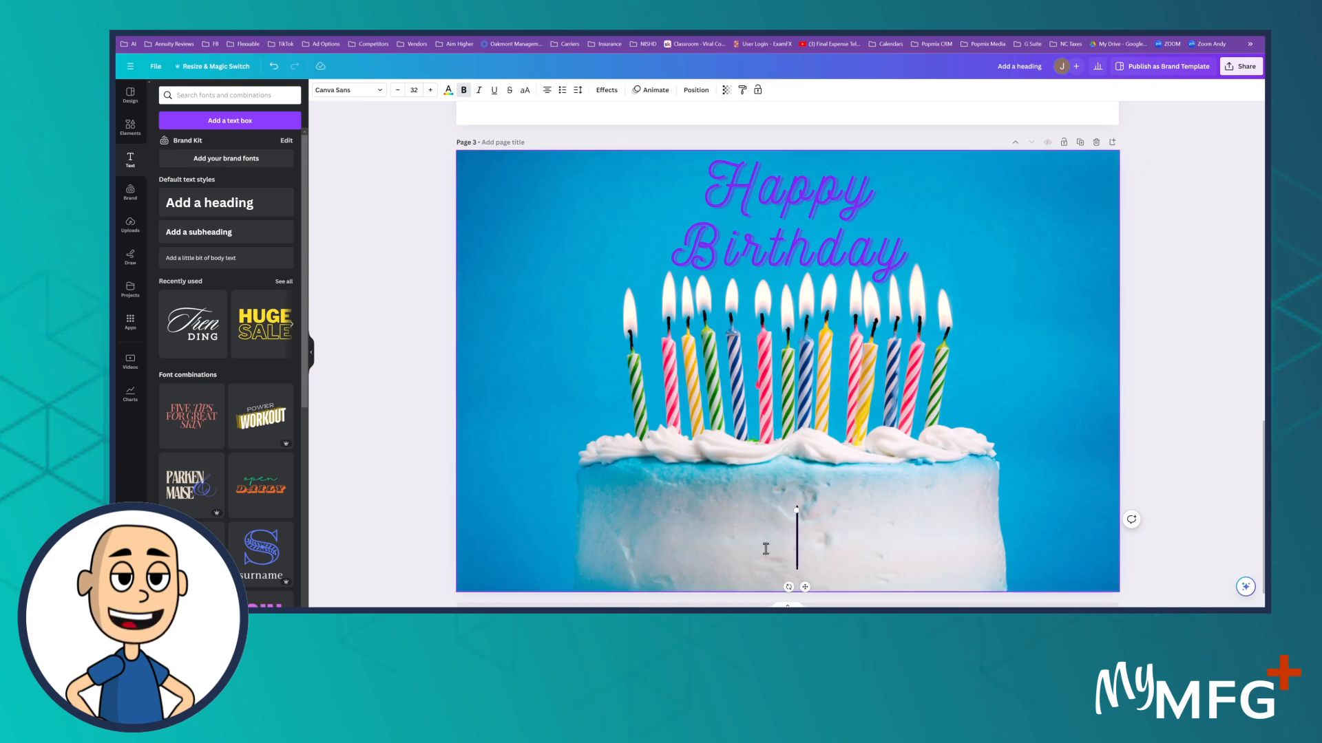
type("Jeff")
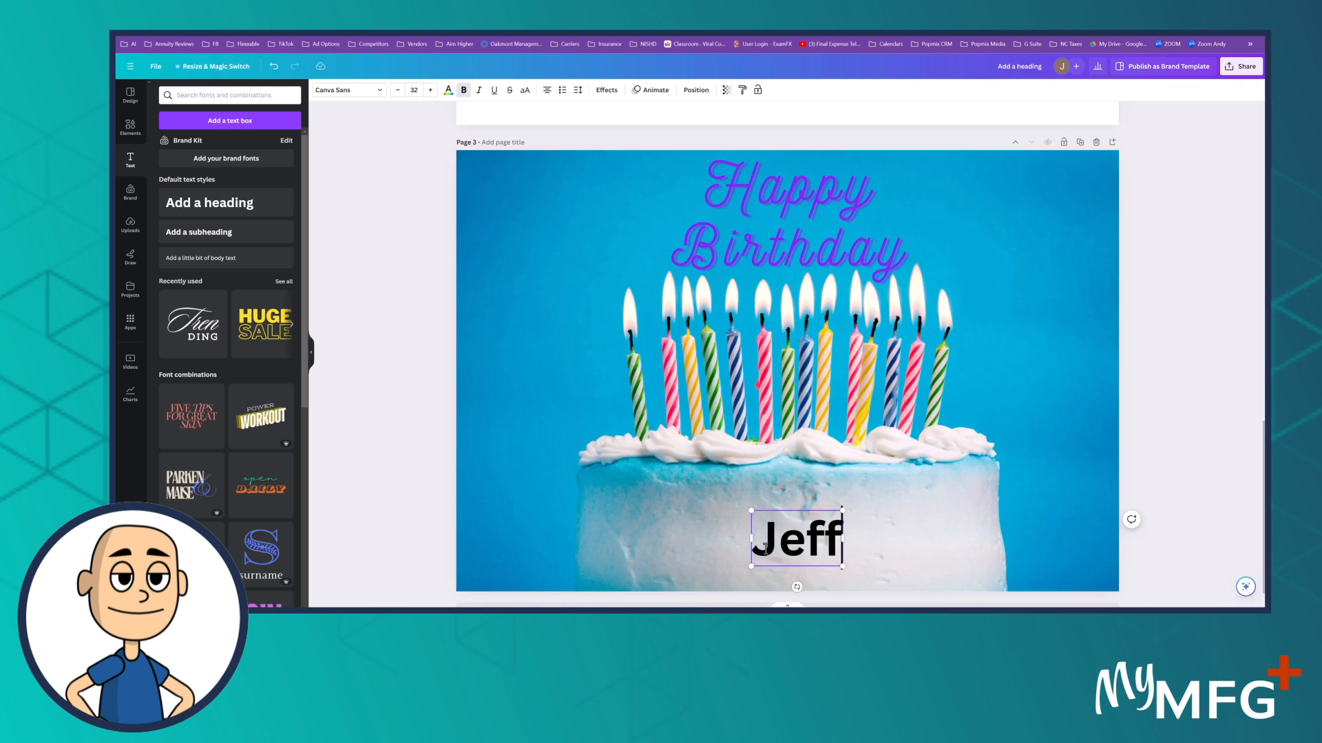
left_click(1048, 354)
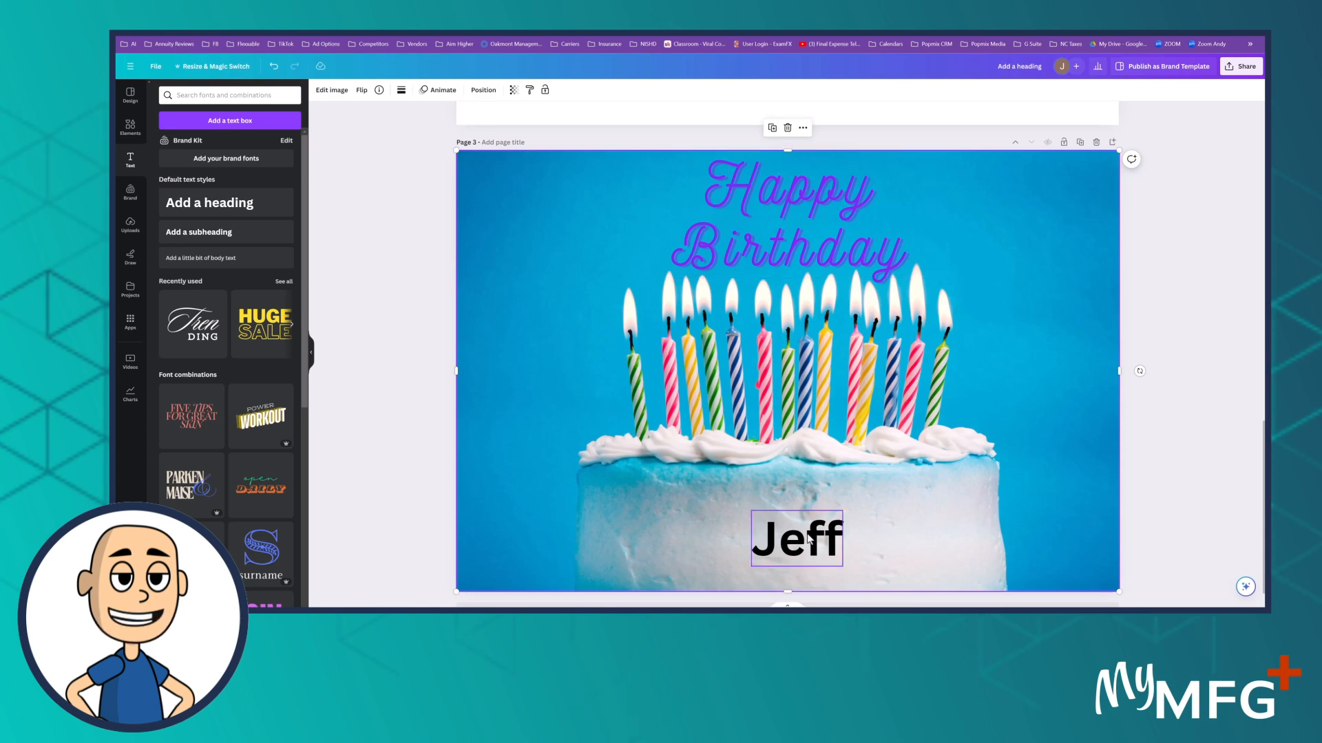
Step: Change the font of the recipient's name on the cake to Nickainley, matching the Happy Birthday text
left_click(790, 256)
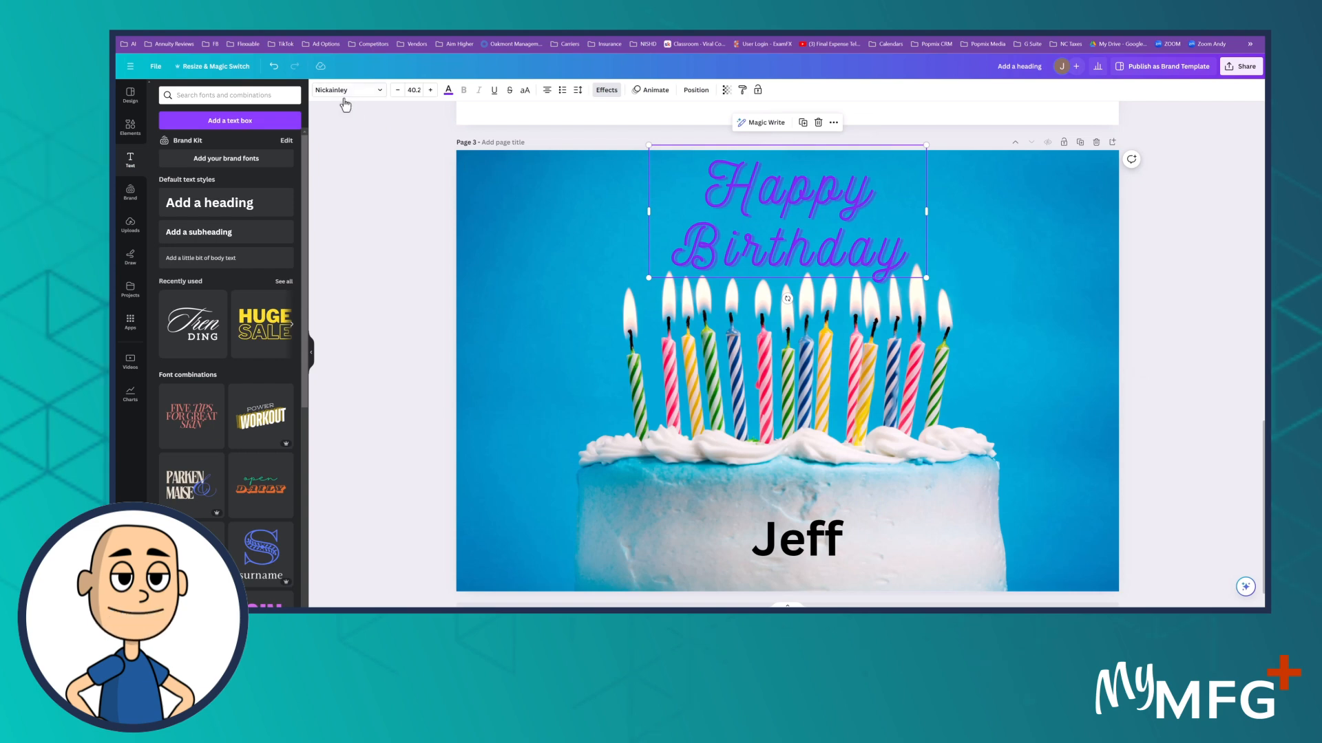
left_click(796, 551)
left_click(797, 551)
double_click(797, 550)
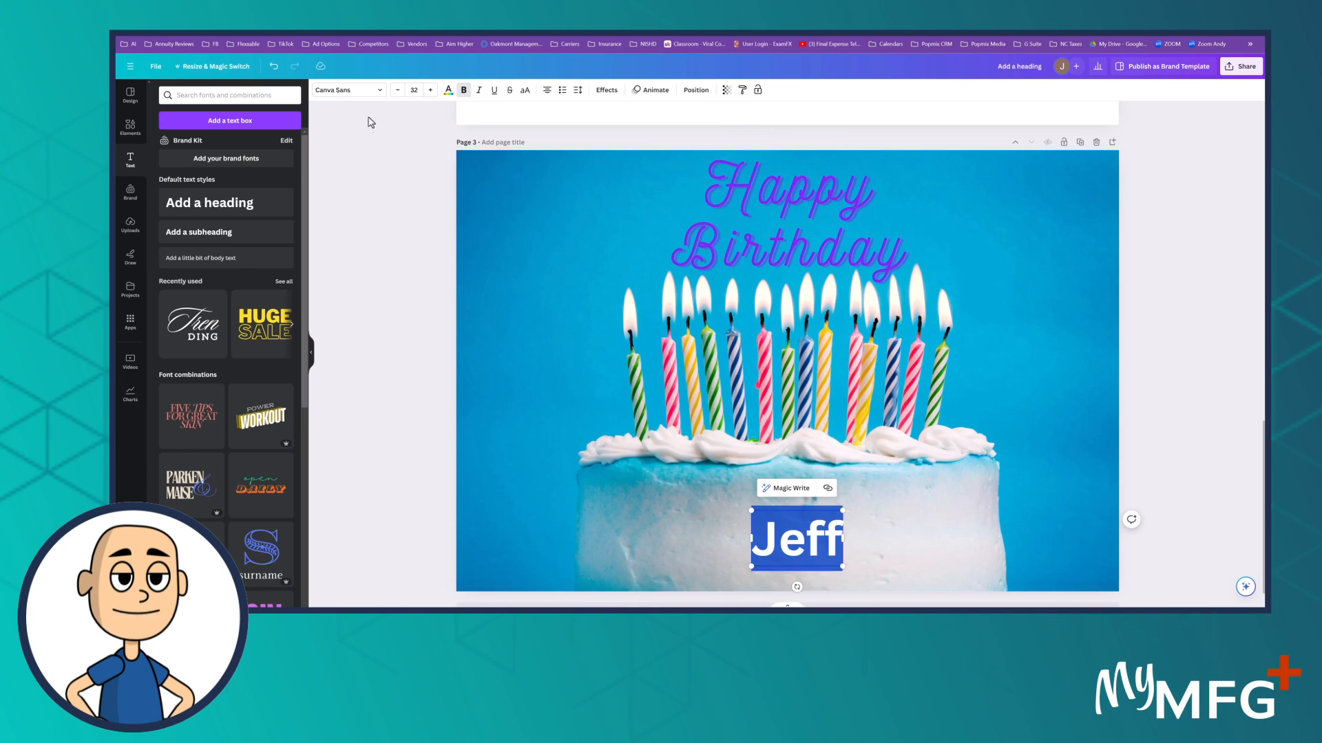
left_click(380, 95)
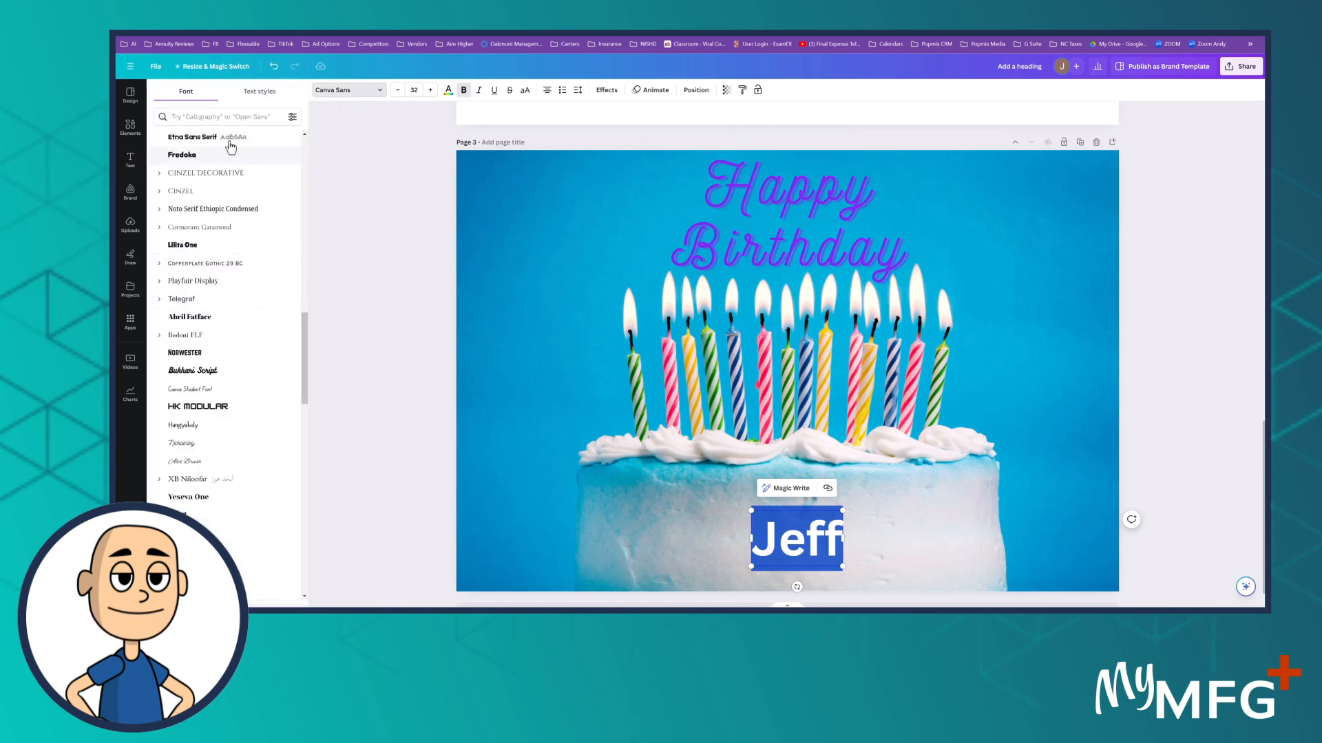
left_click(228, 117)
type("nickain")
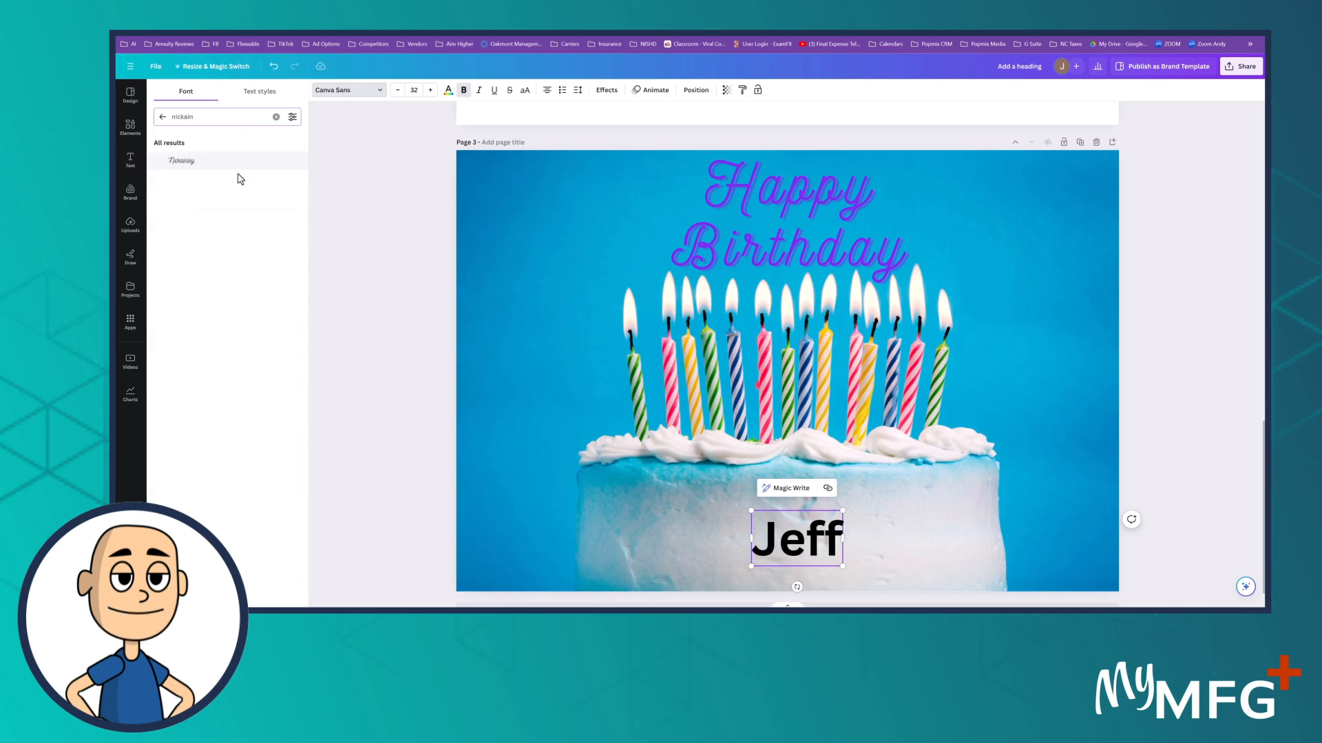
left_click(197, 162)
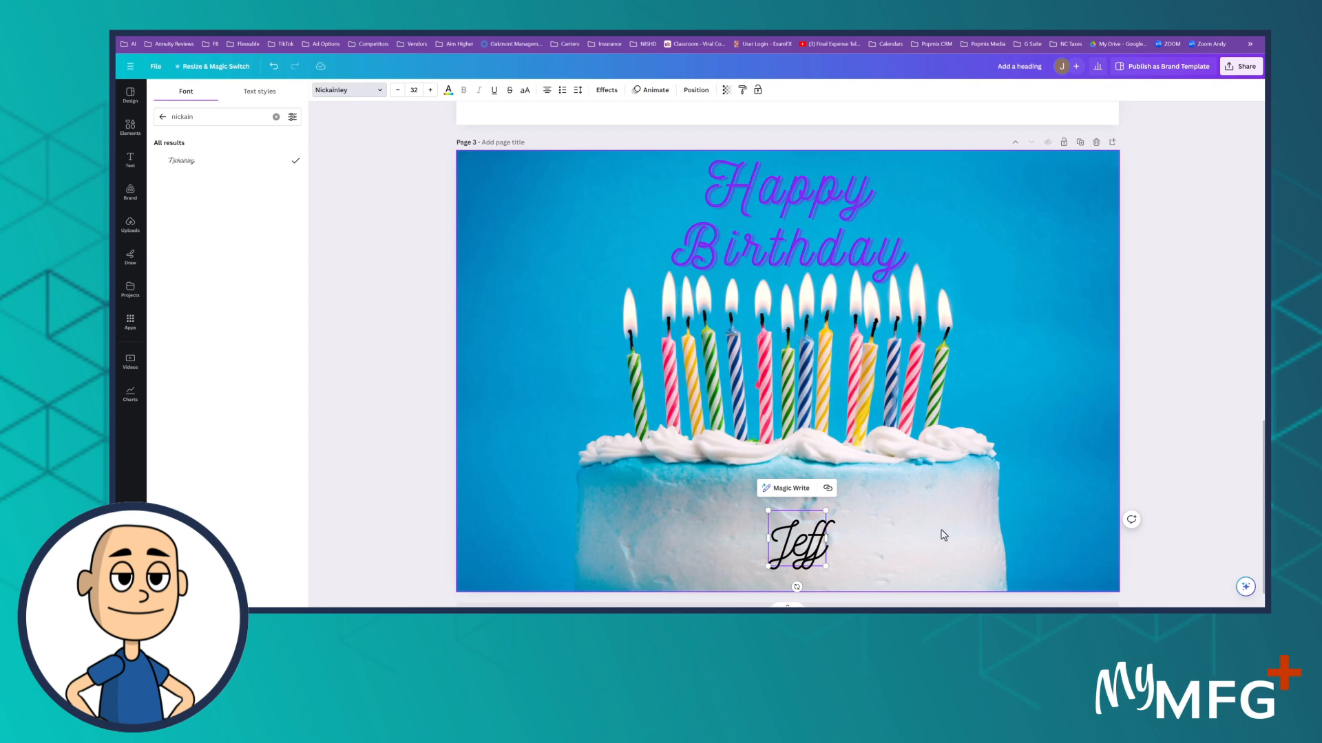
Step: Change the name's text colour to red #FF0000 using the custom colour eyedropper
double_click(796, 544)
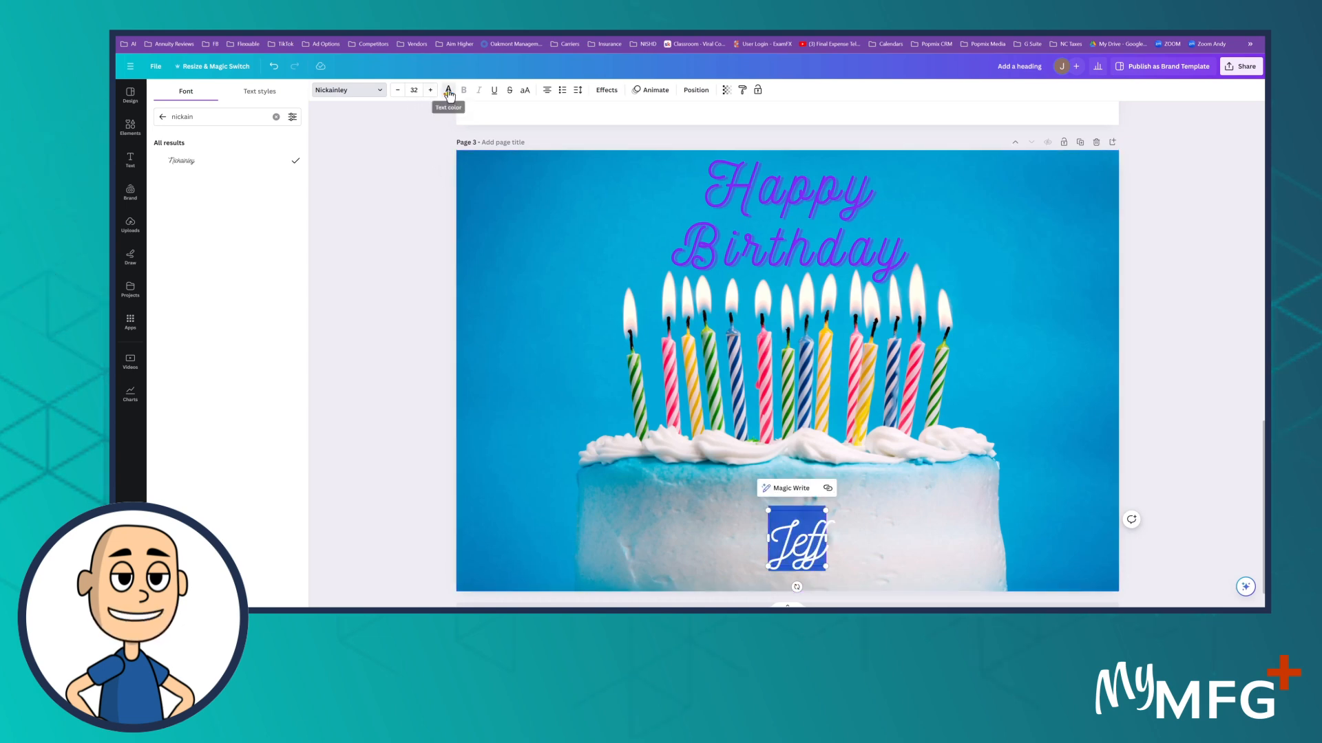
left_click(447, 95)
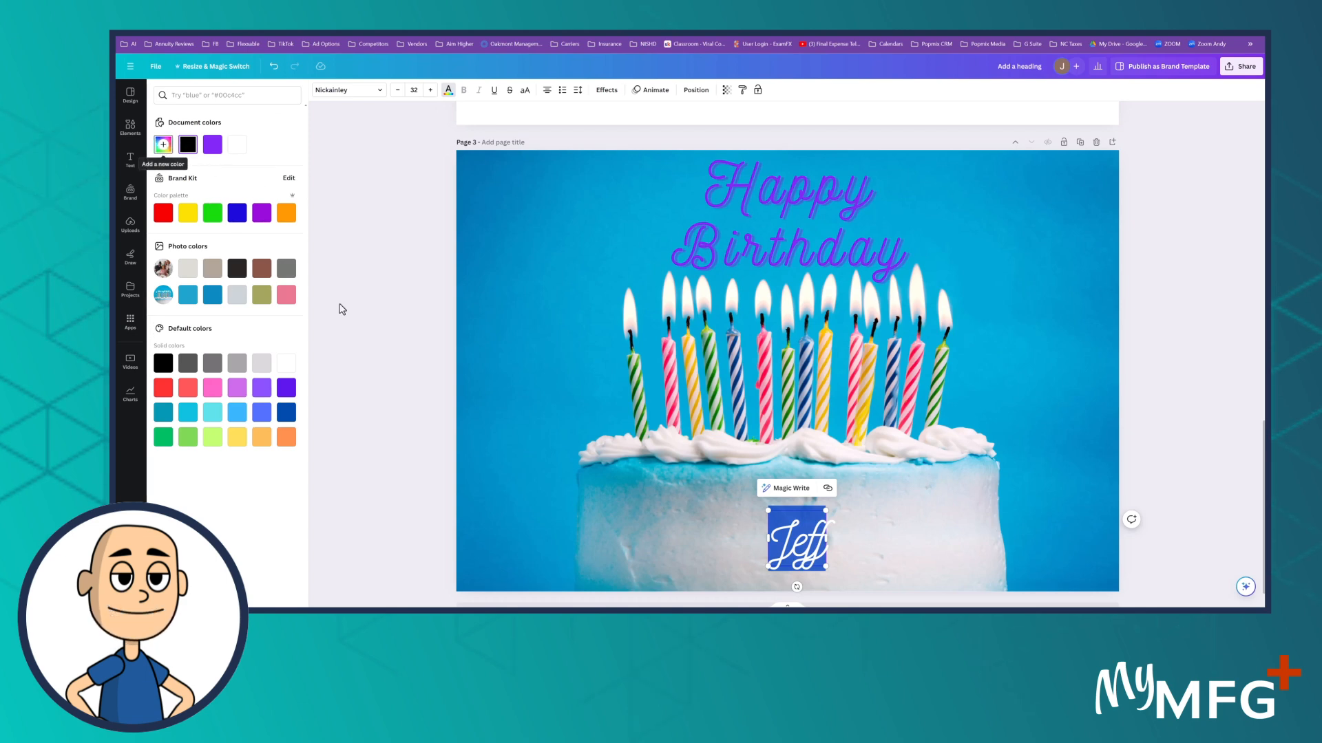
left_click(163, 145)
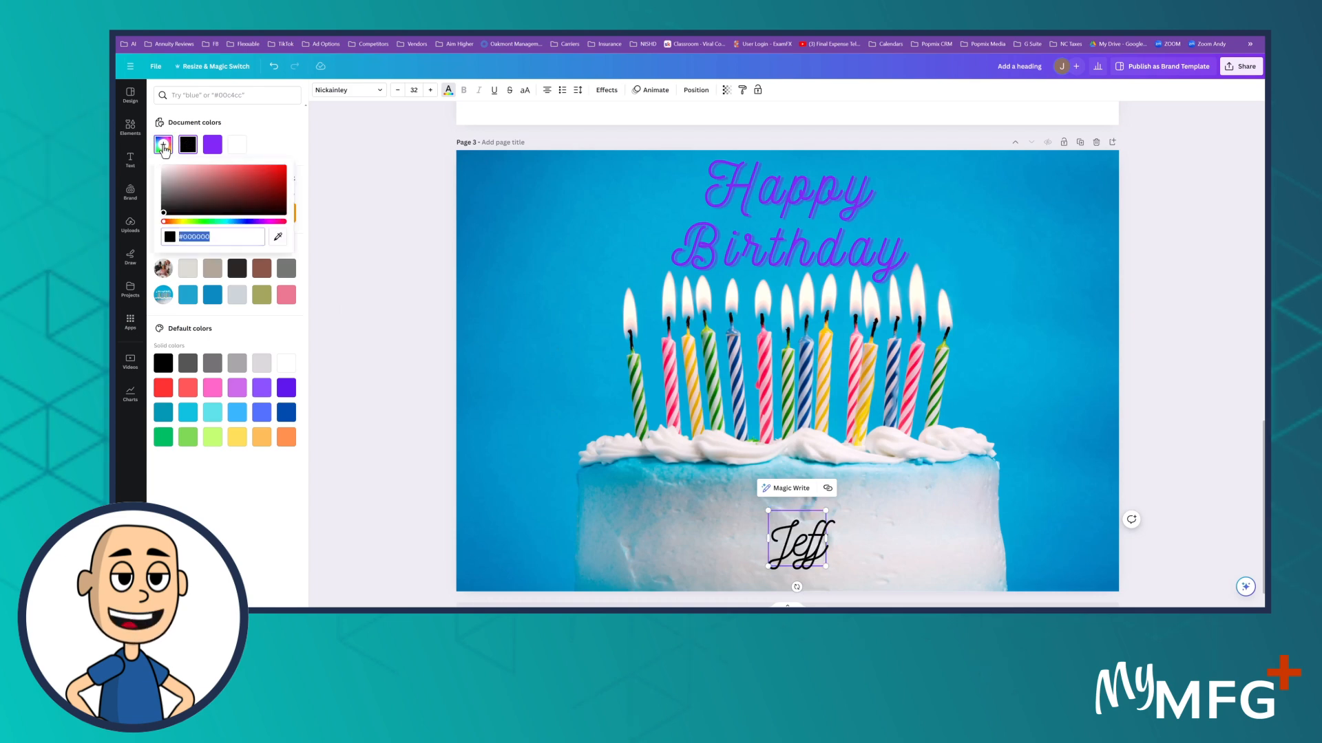
left_click(278, 237)
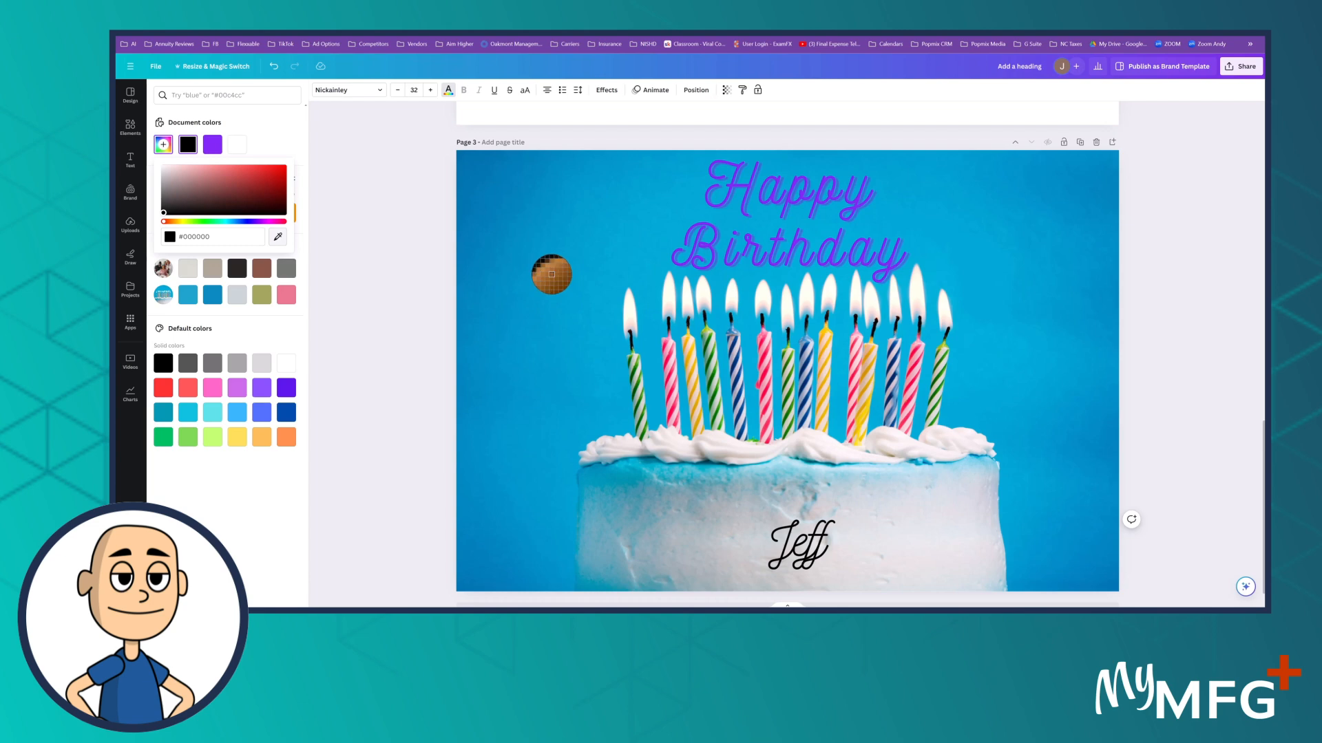
left_click(534, 254)
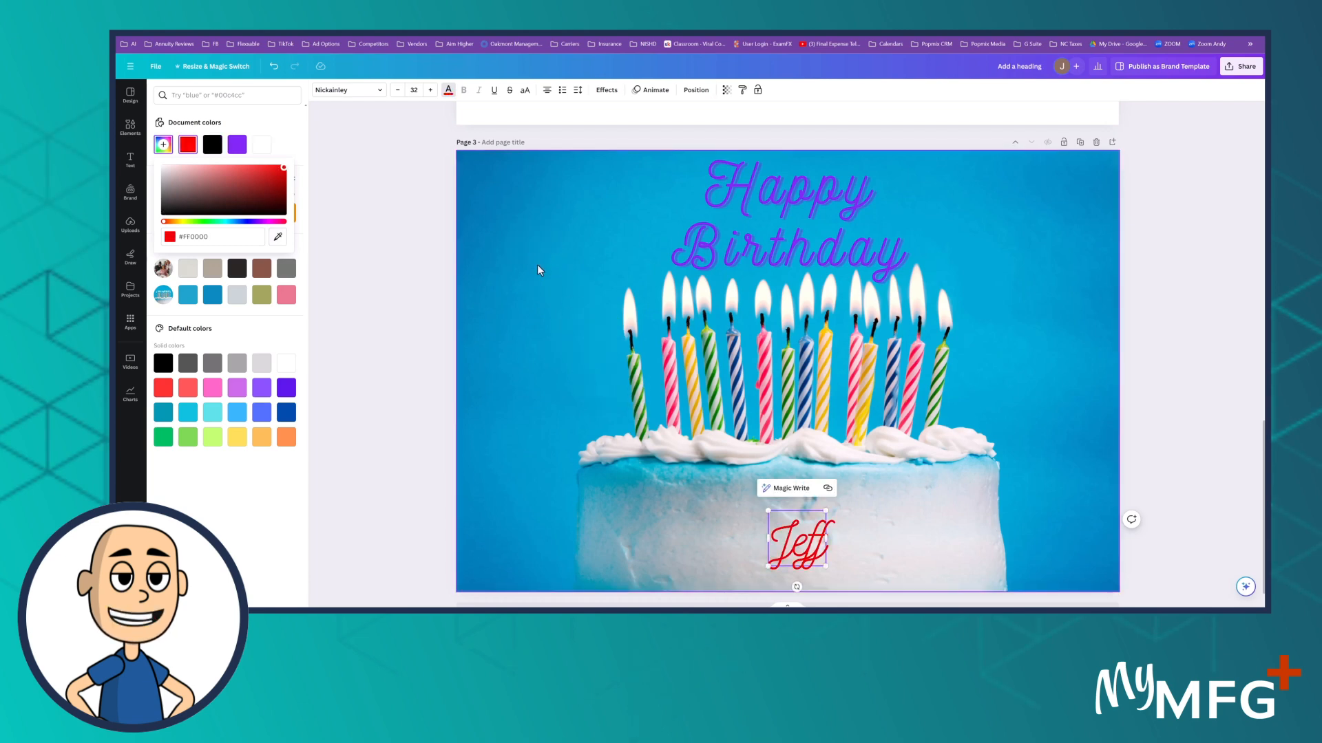
left_click(519, 203)
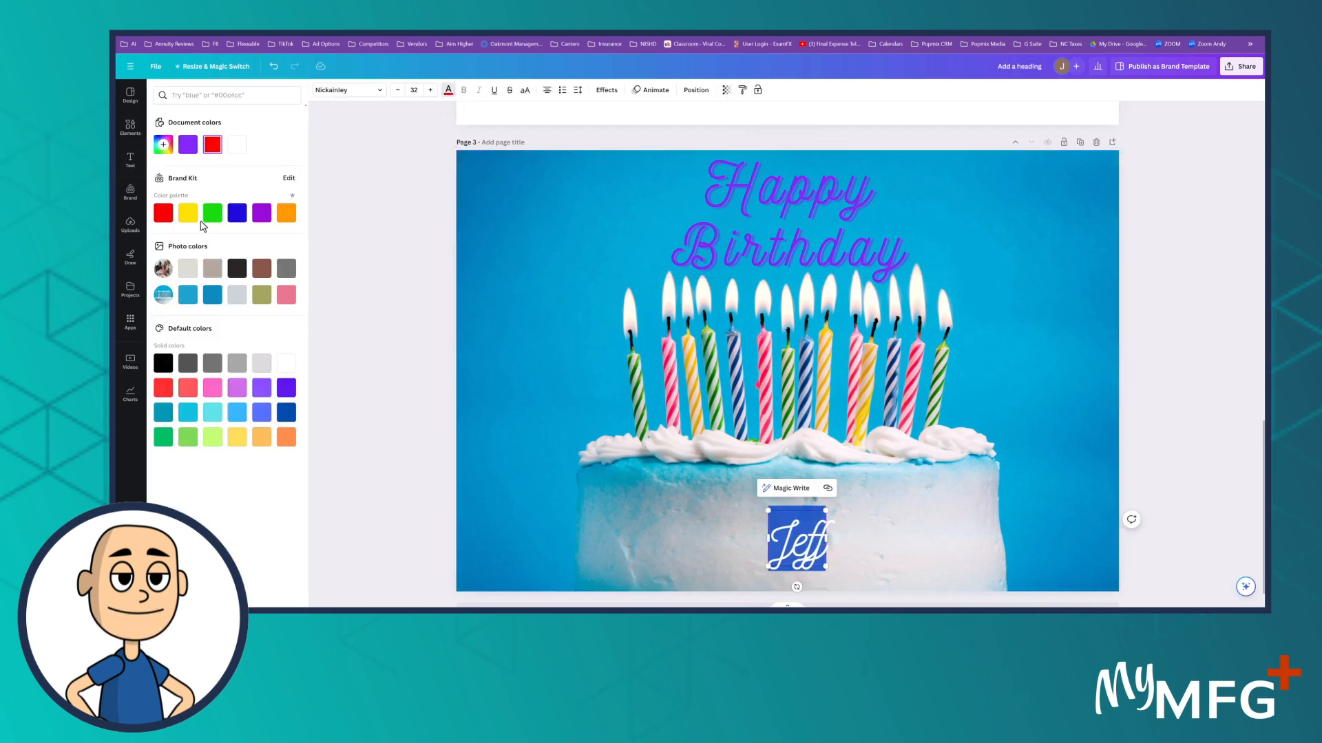
Step: Try to add a blue-violet shade as a new colour in the Brand Kit palette
left_click(289, 178)
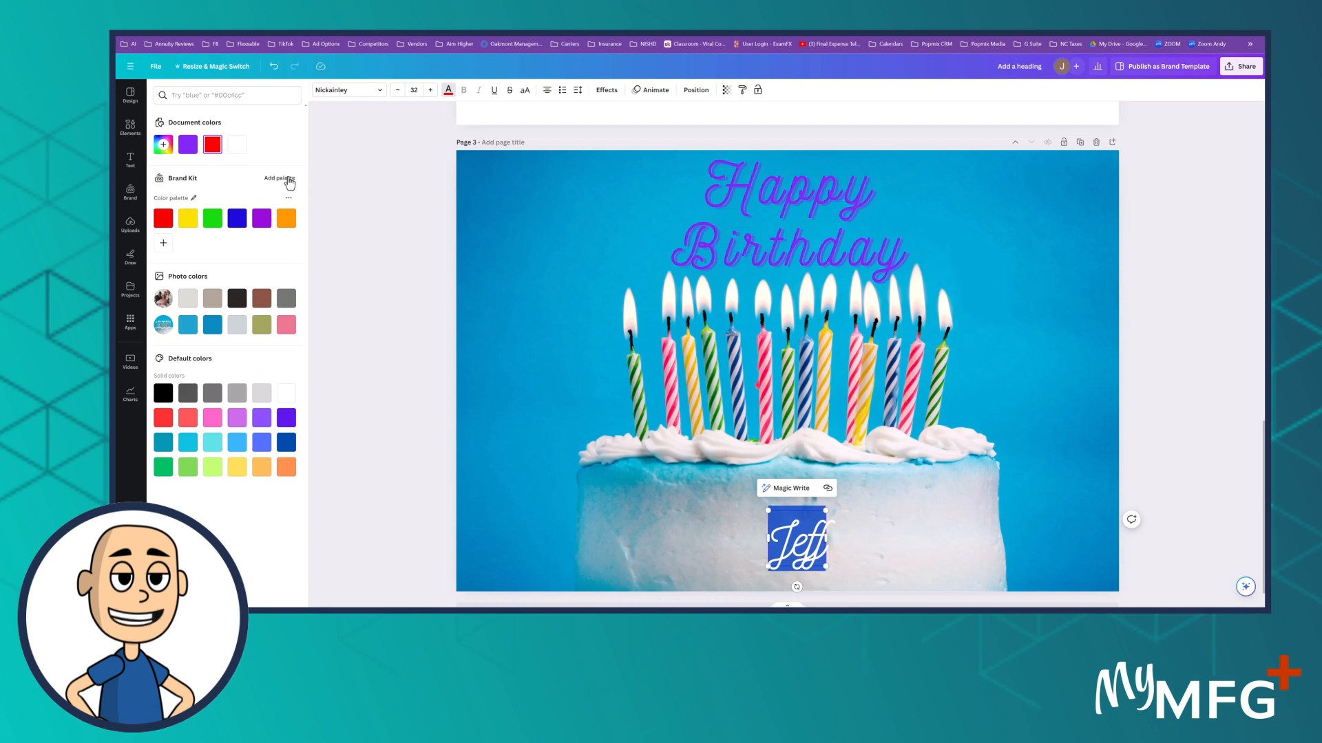
left_click(165, 245)
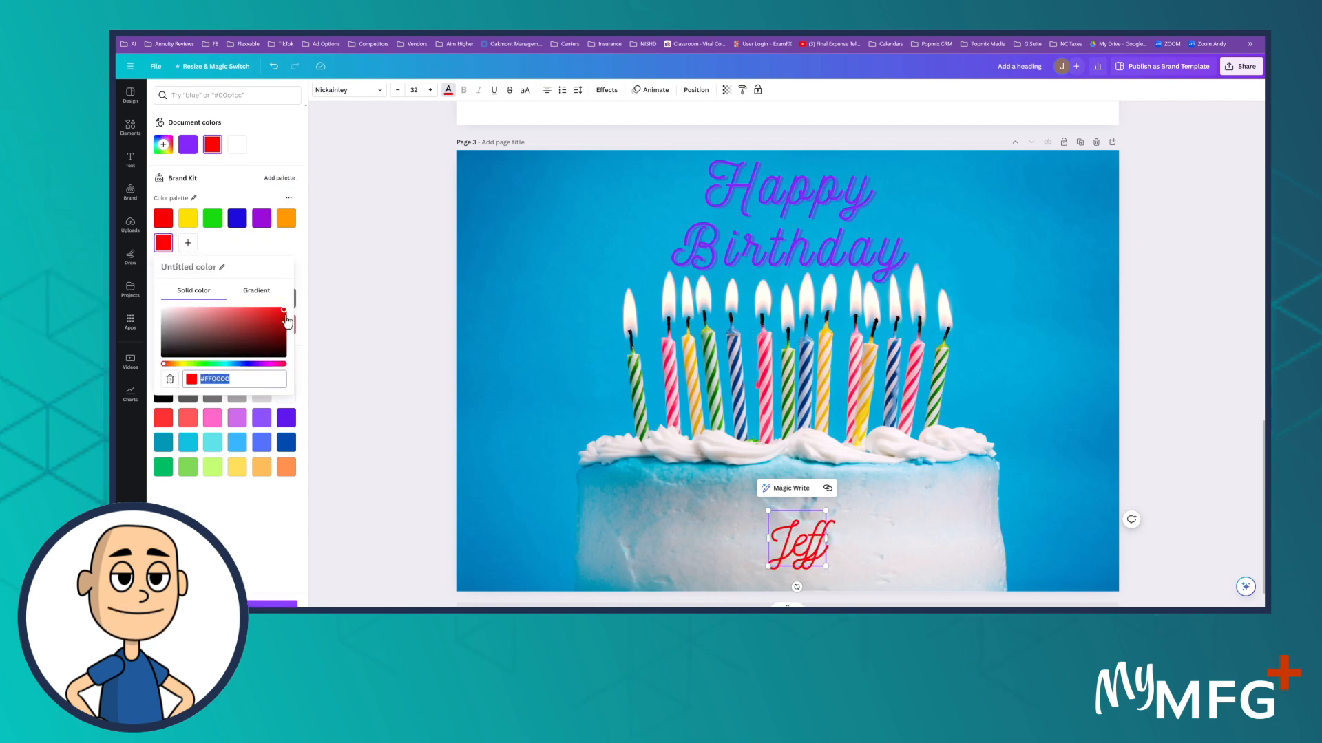
left_click(201, 337)
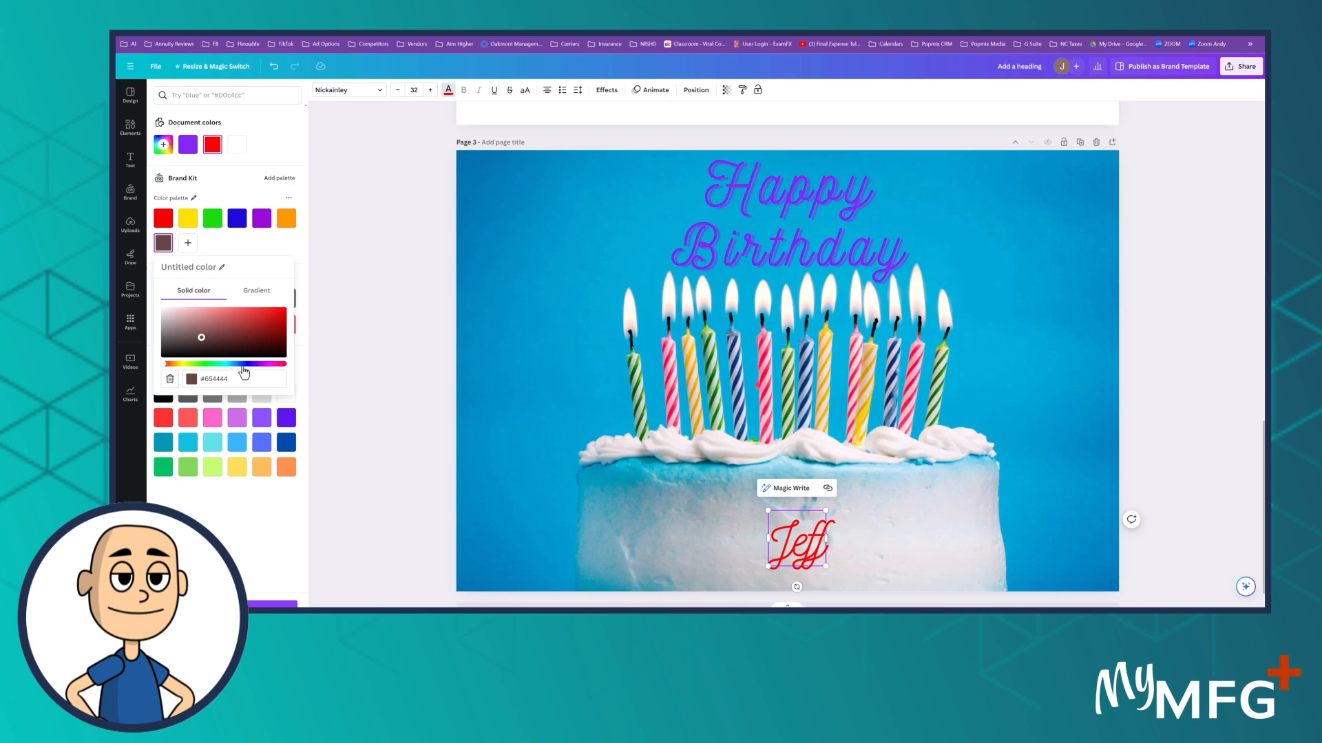
left_click(245, 363)
left_click(249, 320)
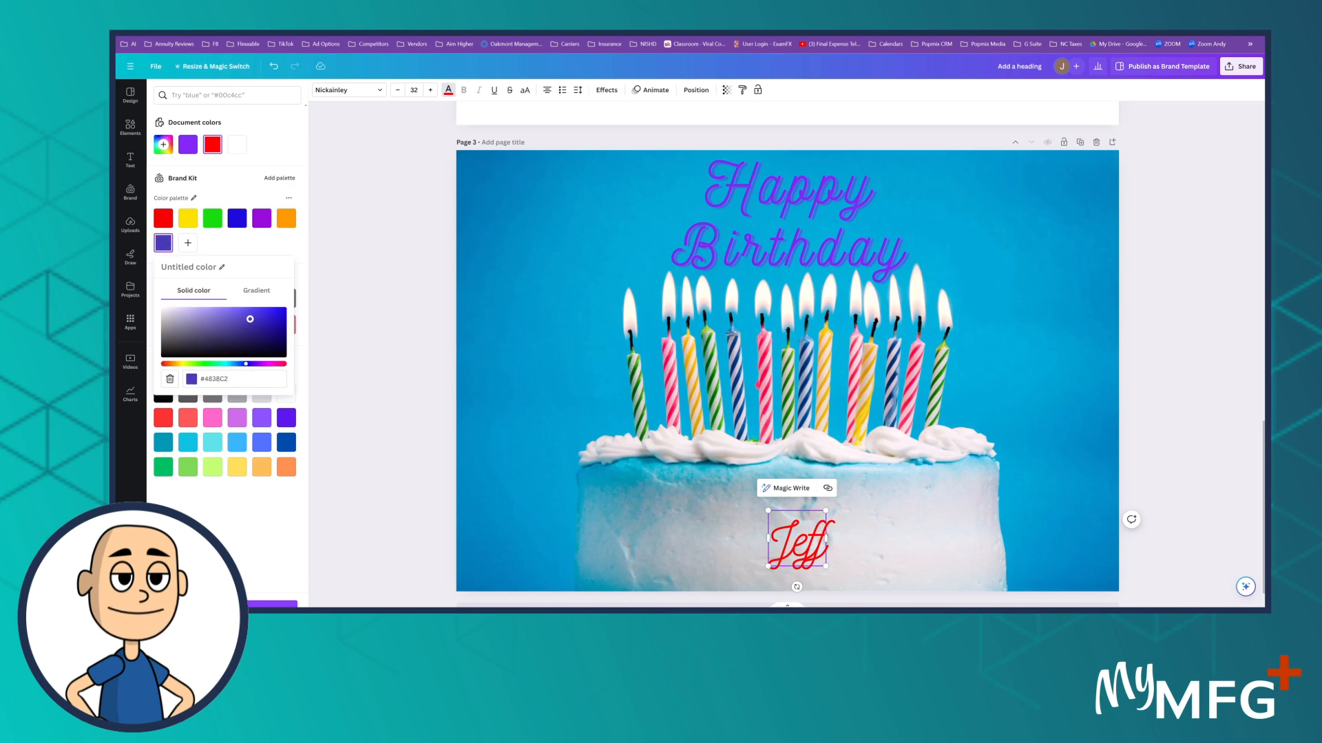
left_click(368, 419)
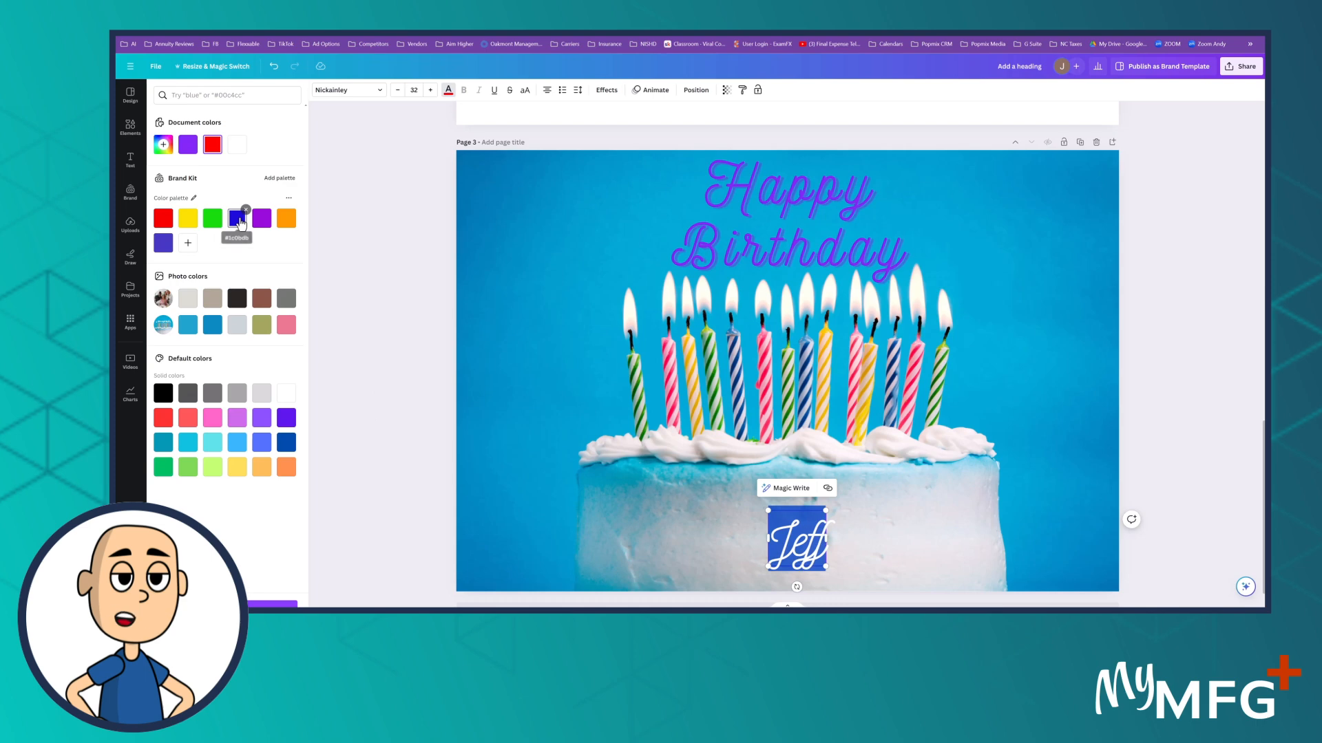
left_click(240, 222)
Step: Select the name on the cake and set its text colour to the custom dark blue #272CB2
left_click(780, 529)
left_click(782, 530)
double_click(809, 541)
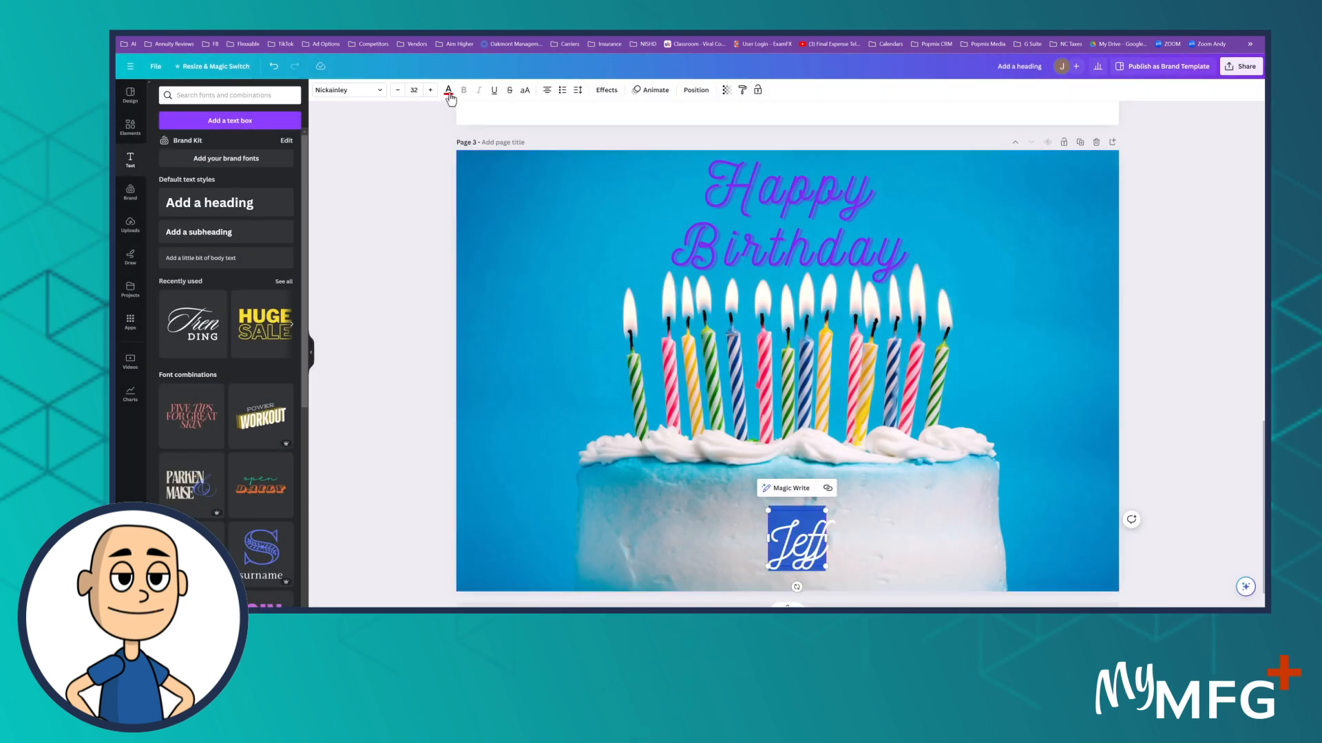
left_click(448, 92)
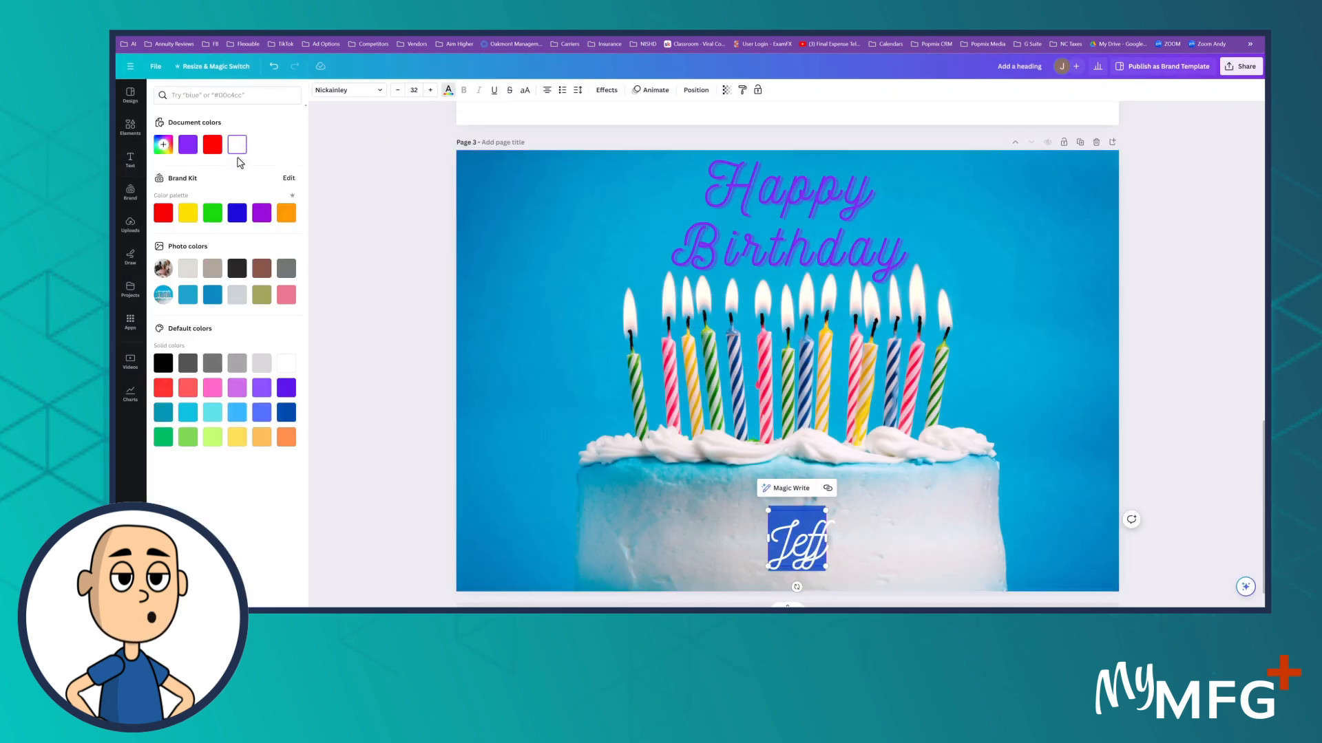
left_click(164, 146)
left_click_drag(251, 221, 243, 222)
left_click(259, 181)
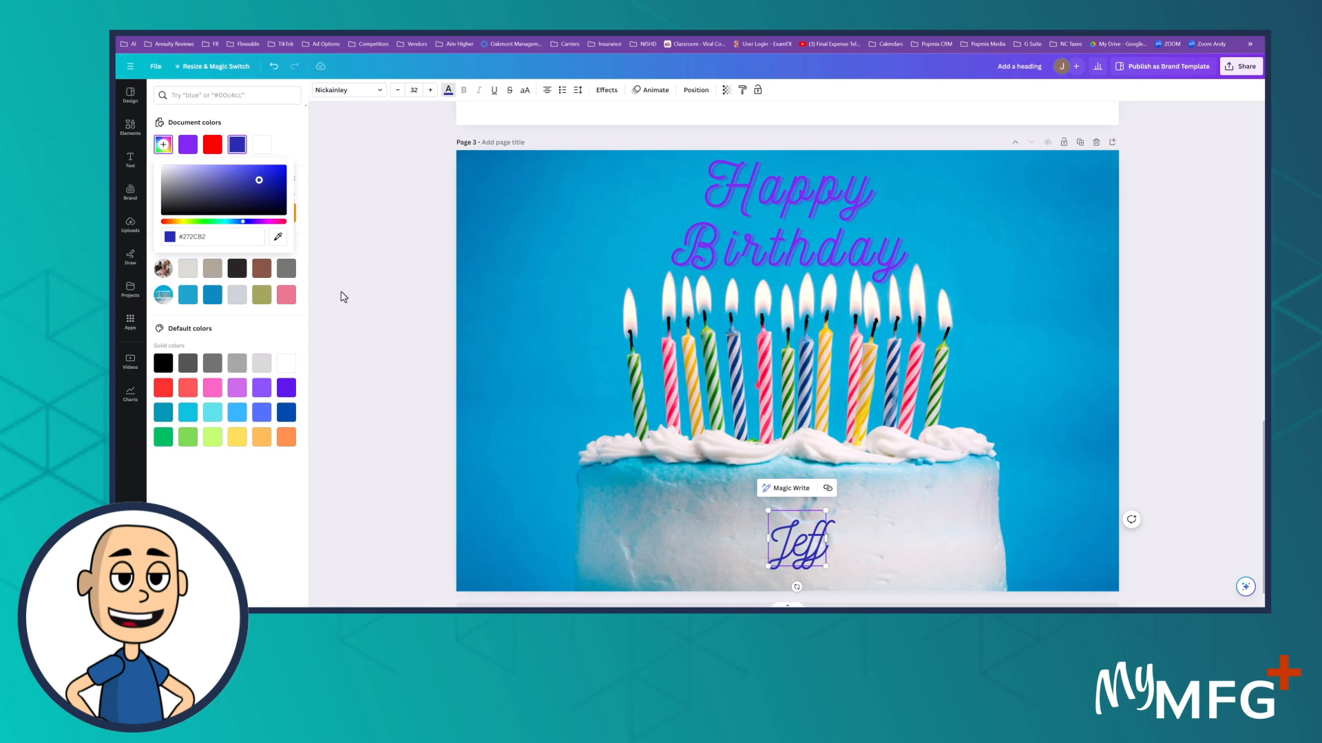
left_click(413, 376)
left_click(386, 315)
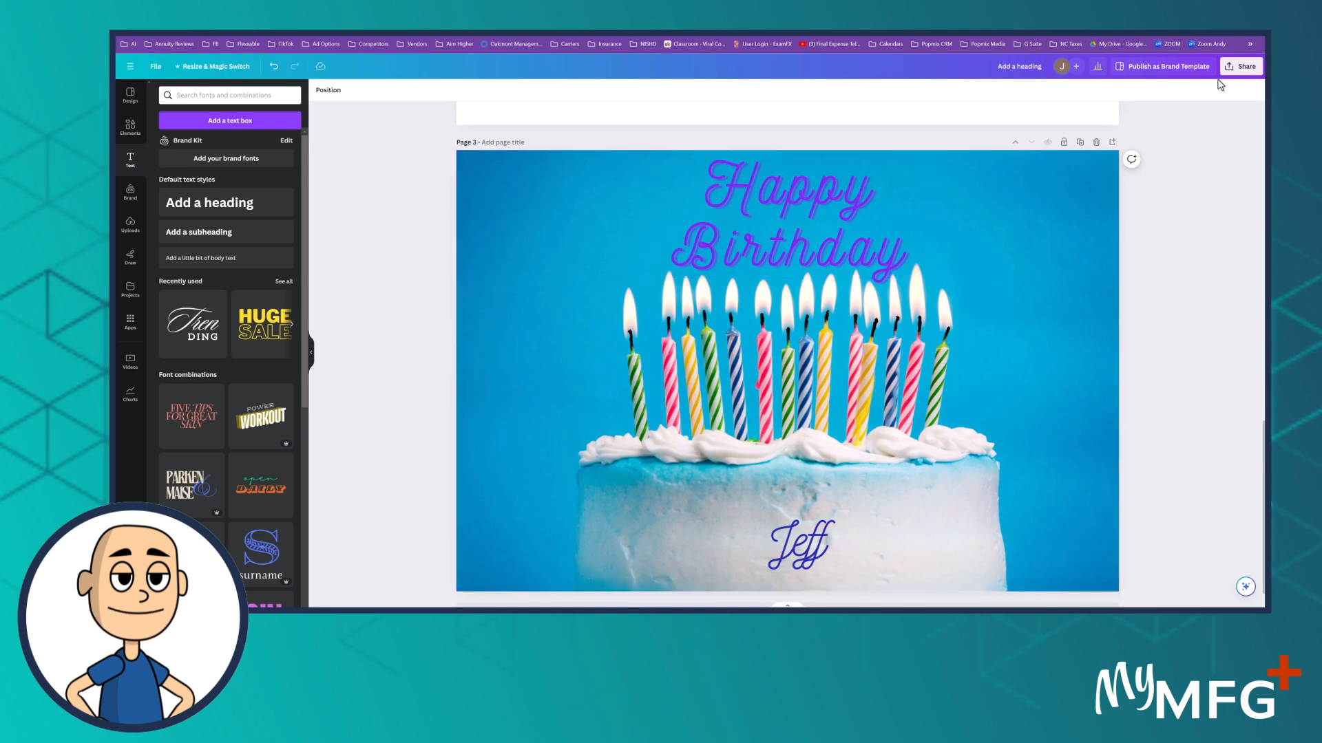
Step: Download all three pages as JPG in a zip file named Happy Birthday and show it in its folder
left_click(1244, 67)
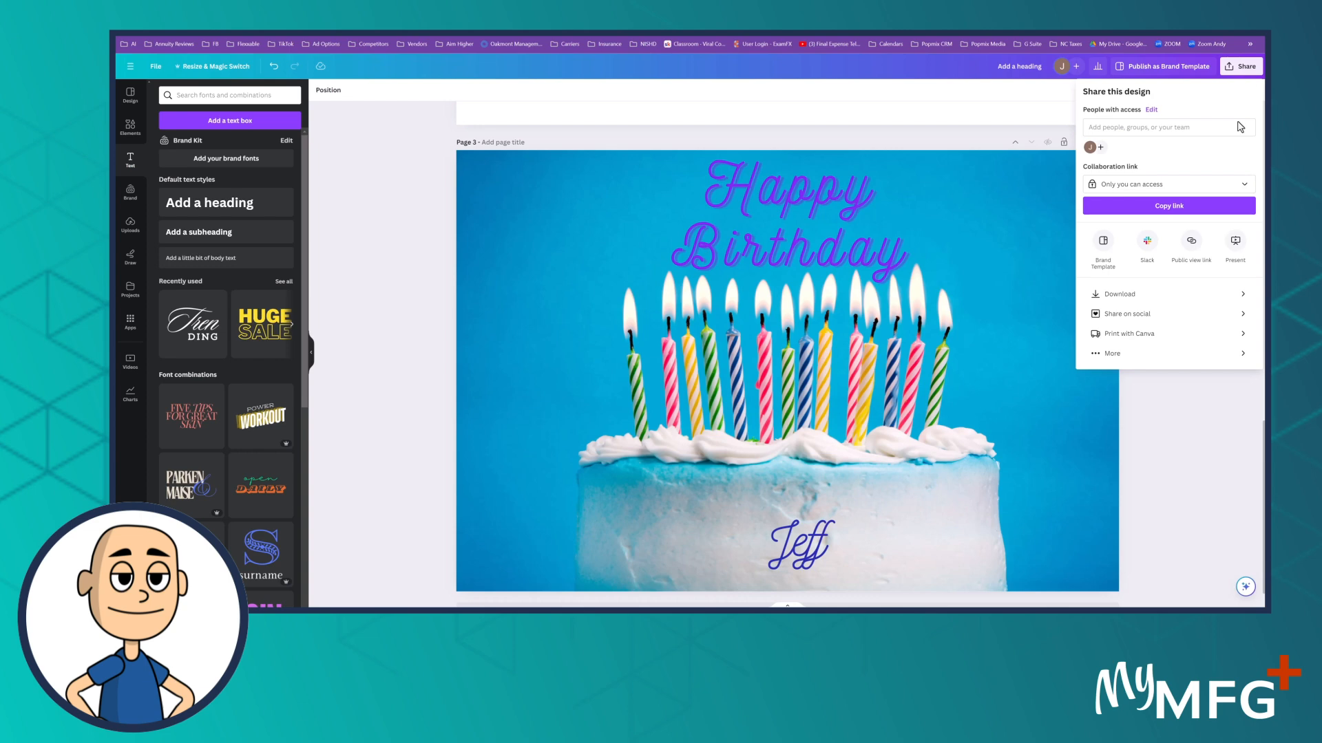
left_click(1154, 296)
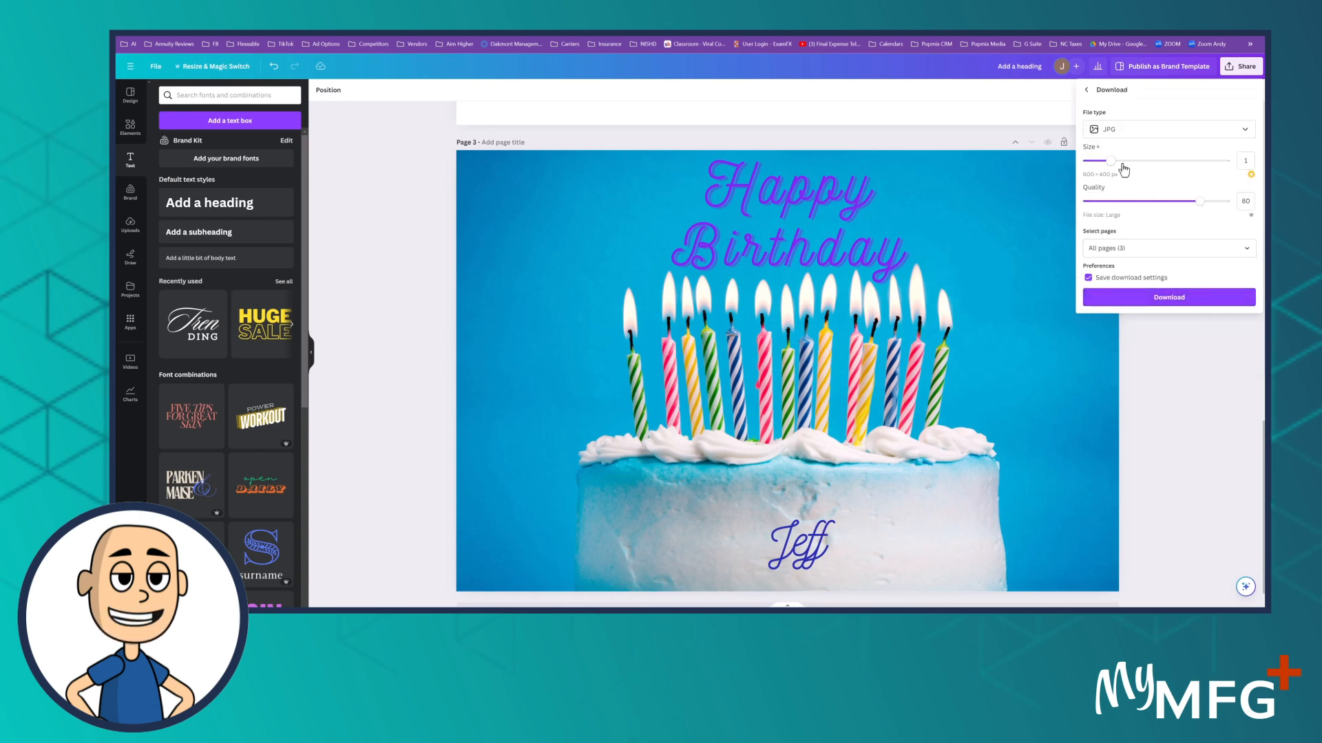
left_click(1157, 300)
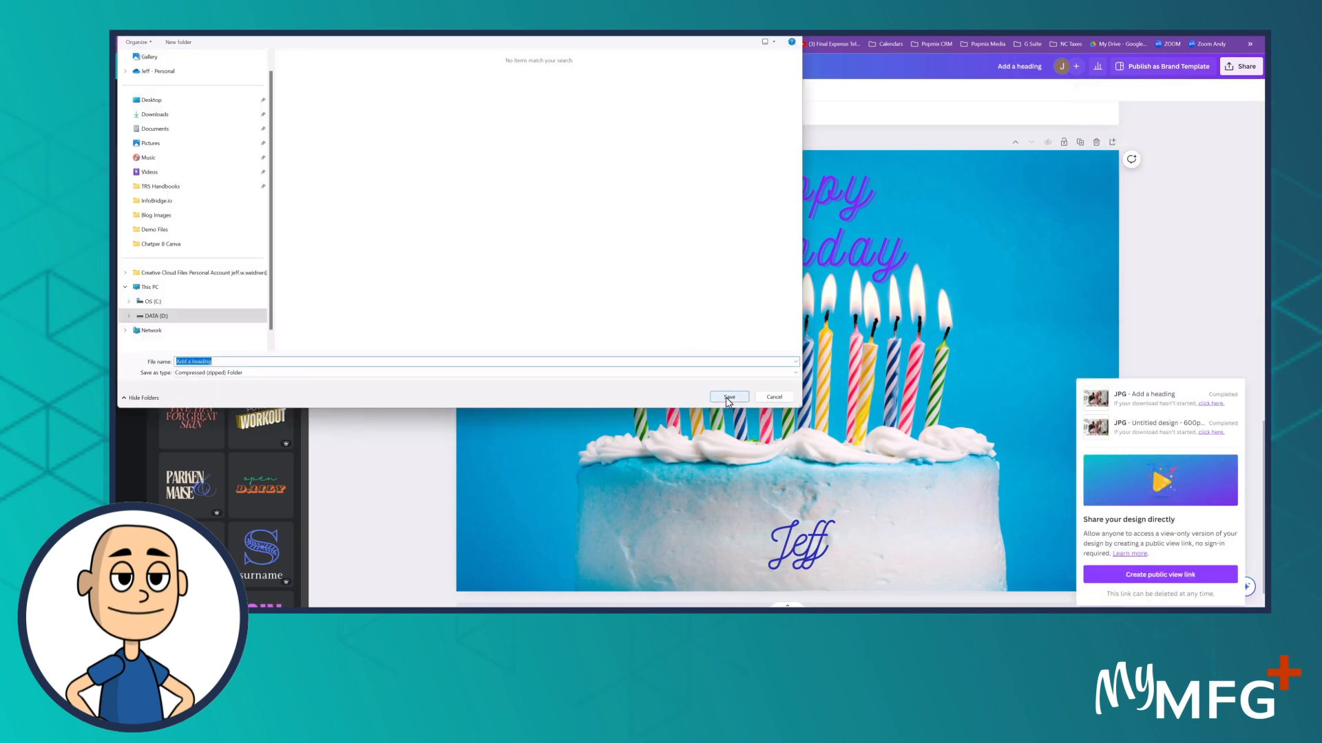
type("Happy Birthday")
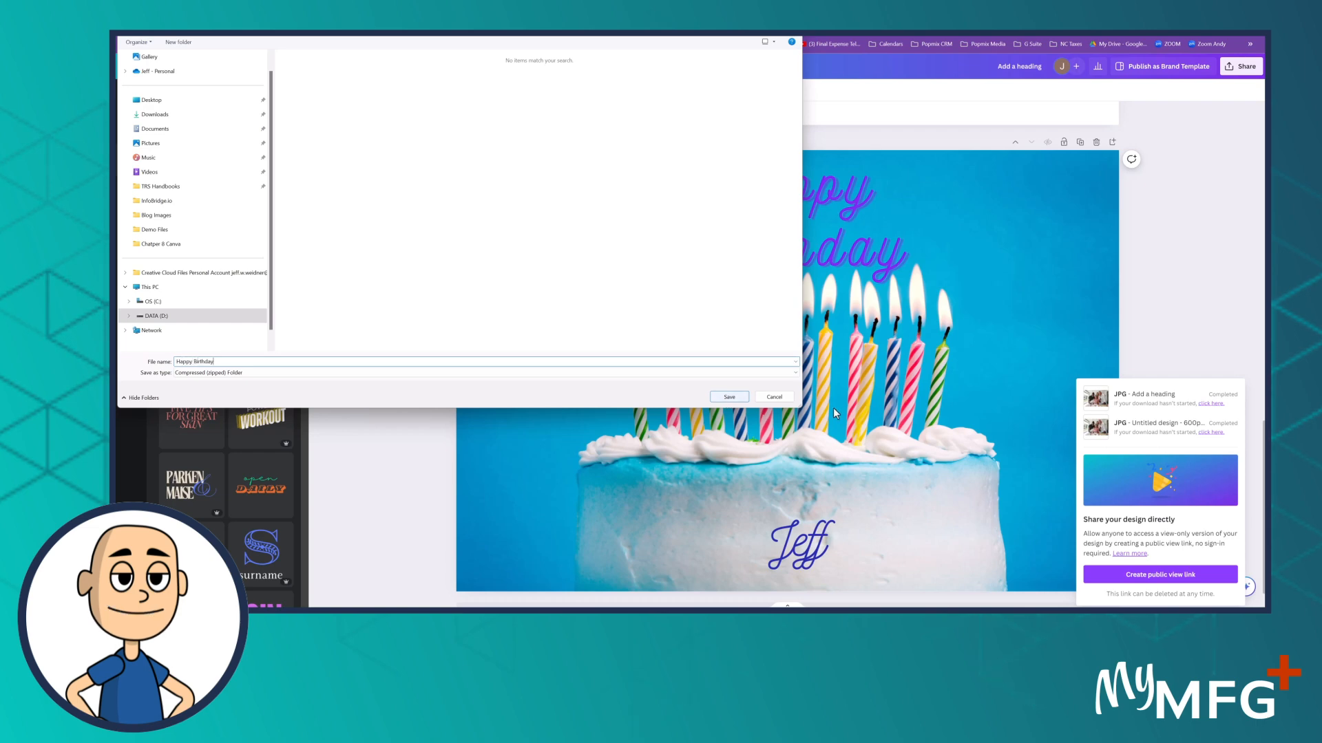
left_click(729, 397)
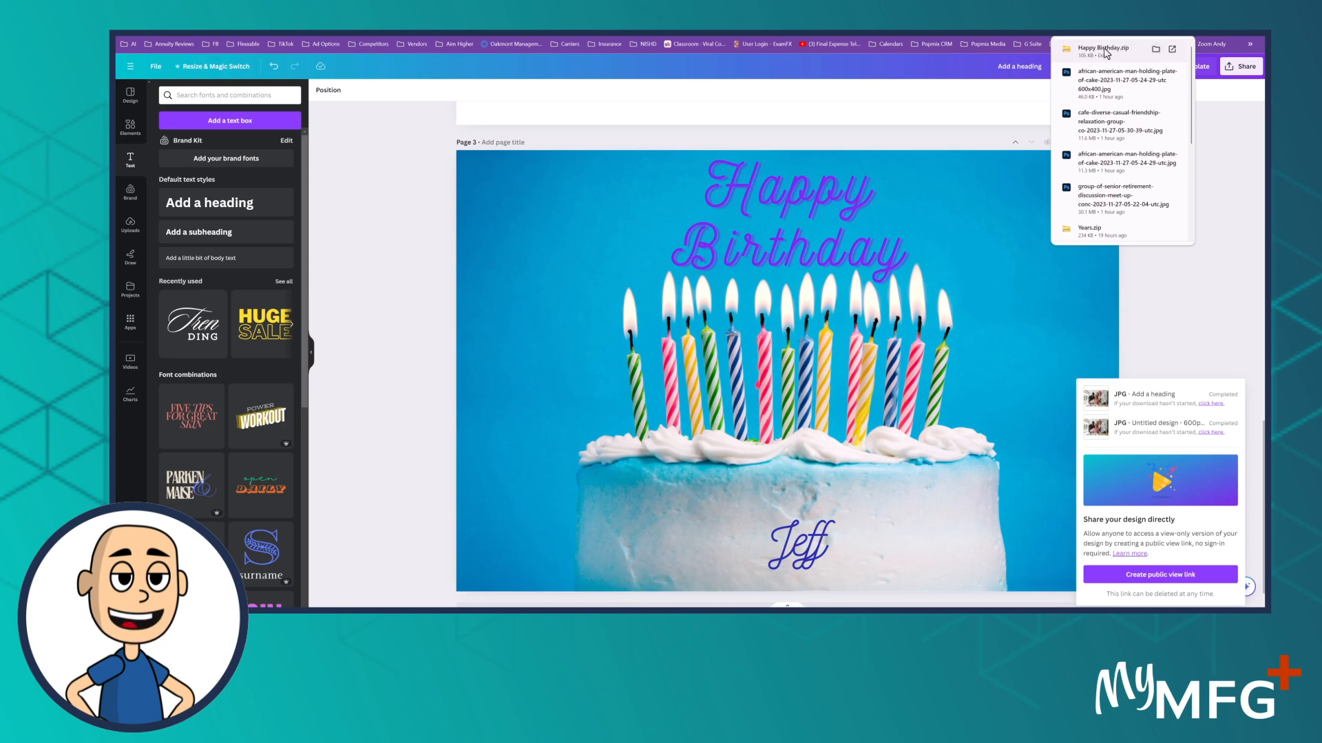
left_click(1155, 50)
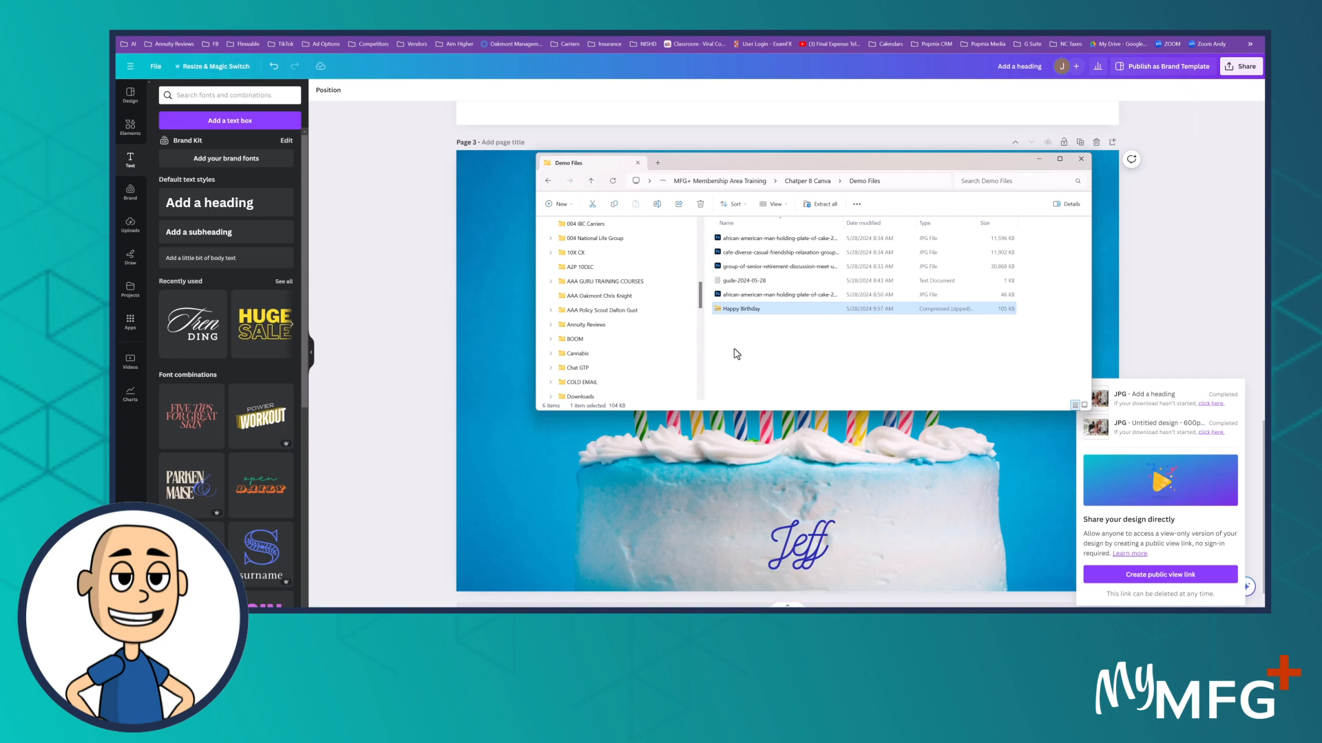
Step: Set up a JPG download for page 3 only, with saving of download settings turned off
left_click(1243, 68)
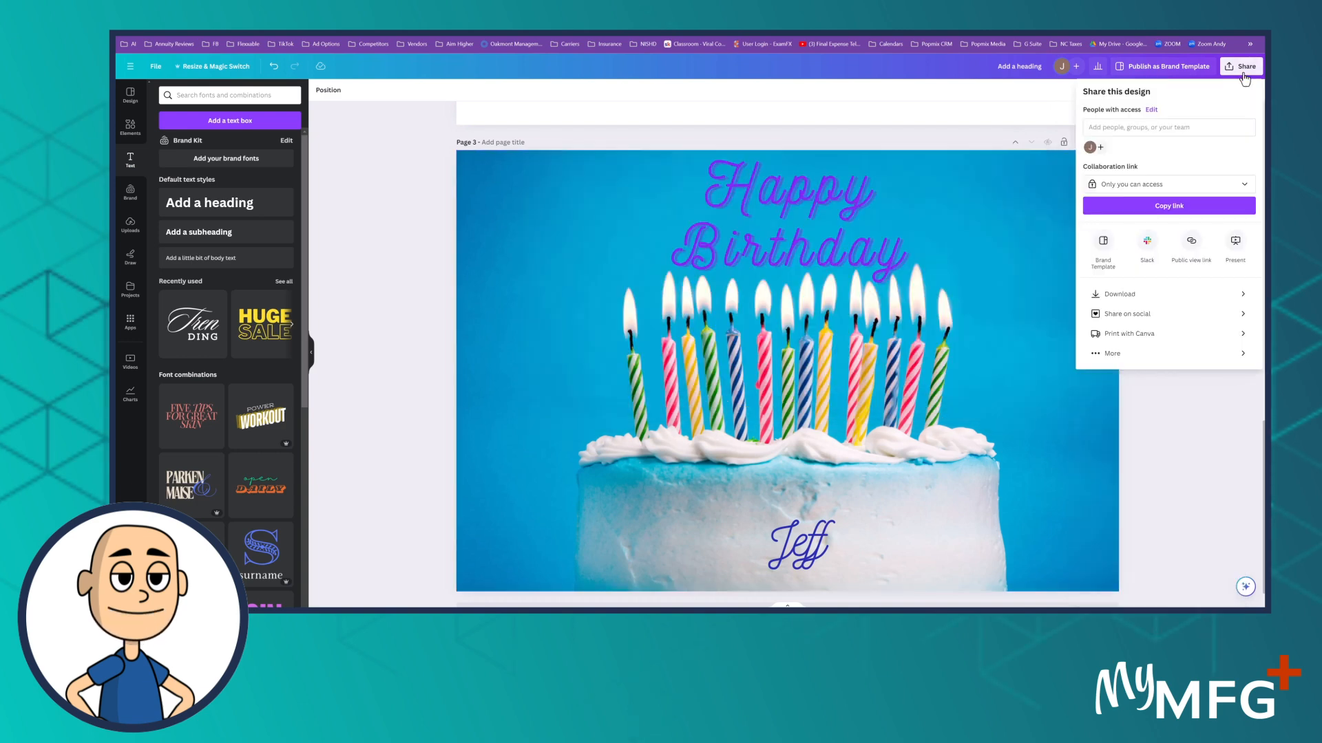
left_click(1169, 296)
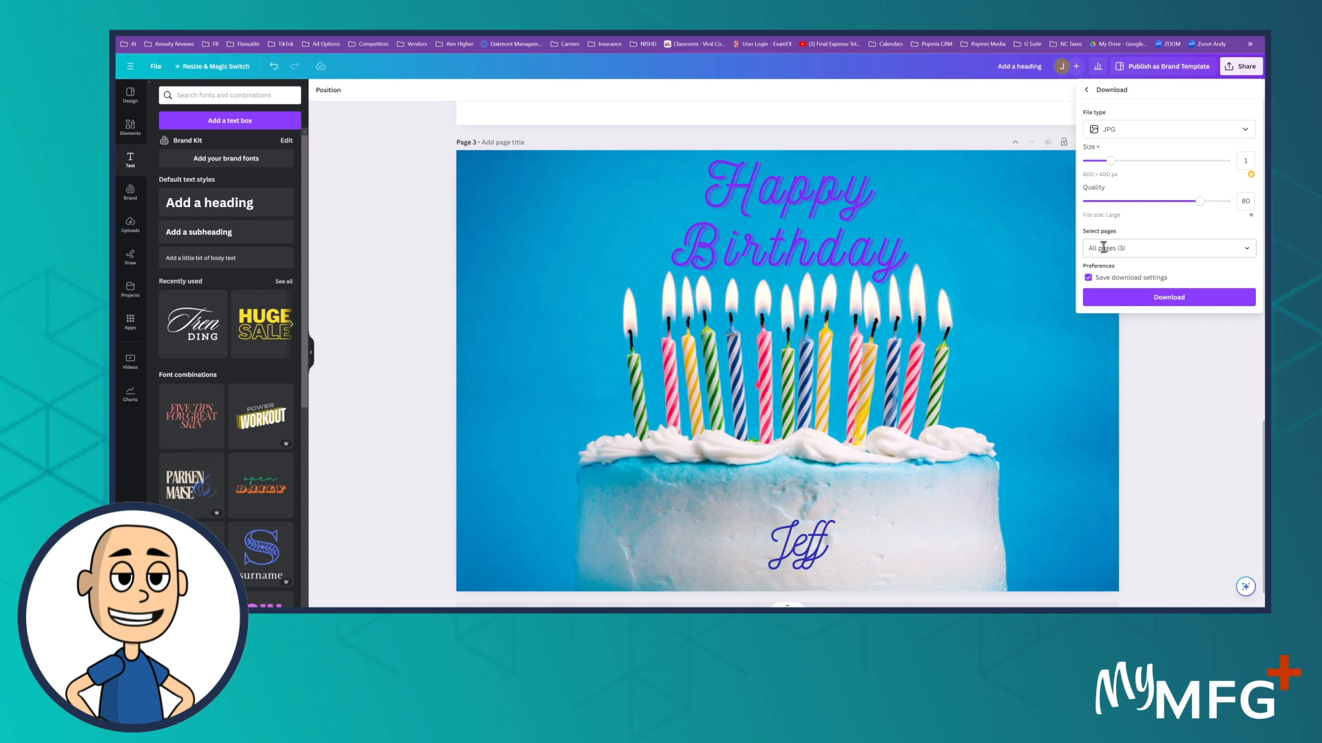
left_click(1151, 279)
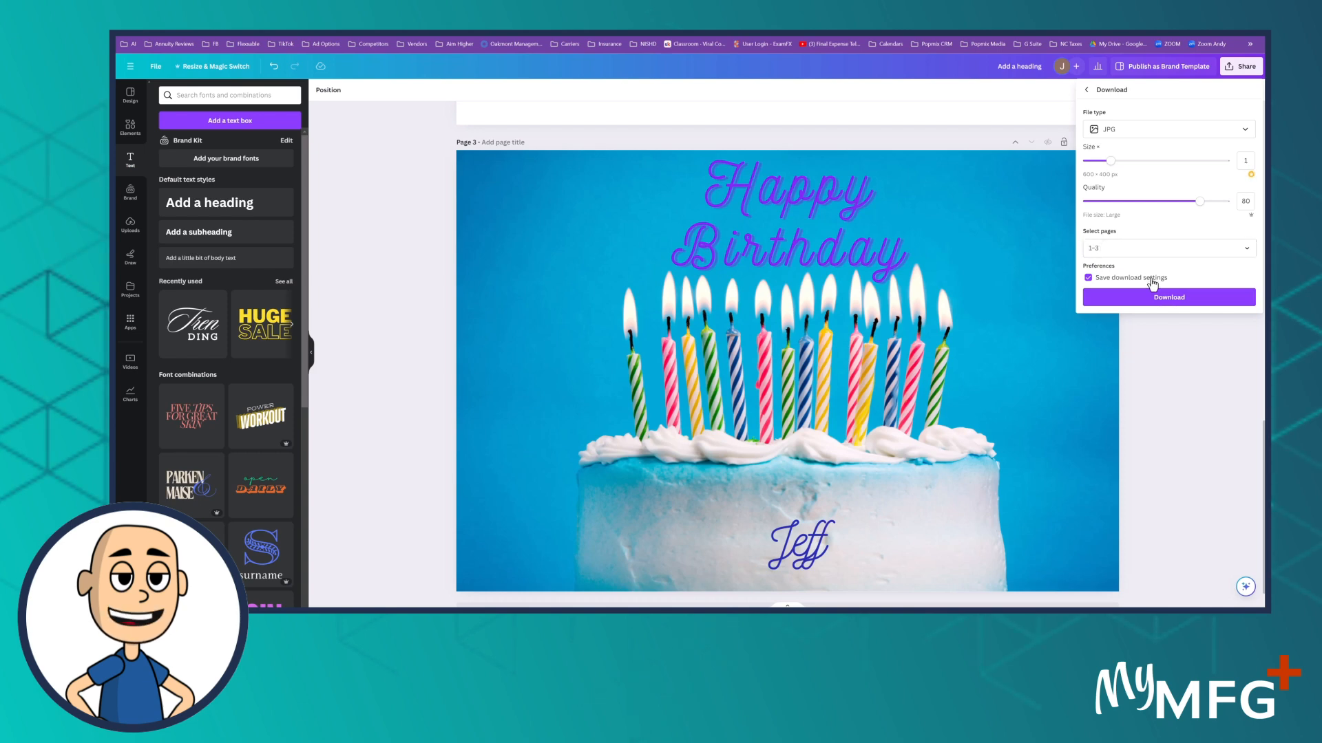
left_click(1246, 249)
left_click(1240, 274)
scroll(1247, 296, "down", 1)
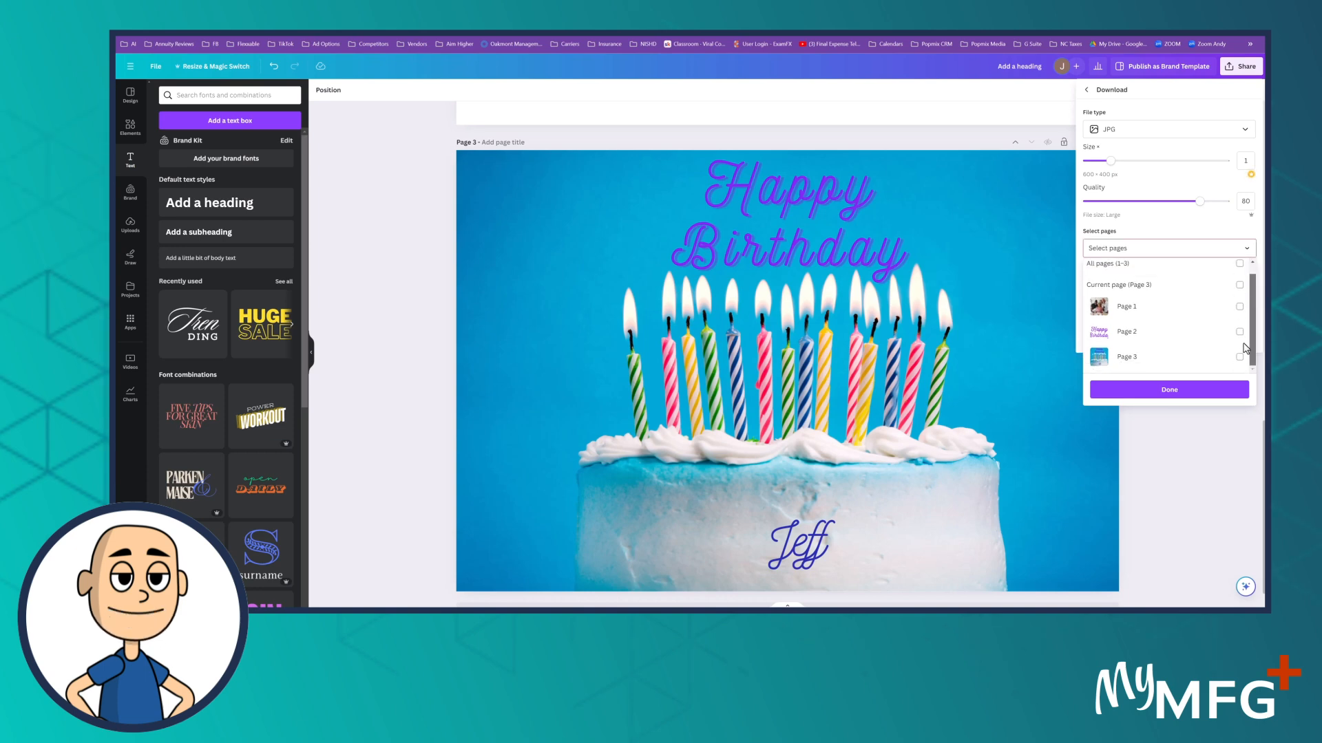
left_click(1239, 356)
left_click(1175, 390)
Step: Download the selected page and save the JPG as Happy Birthday
left_click(1168, 299)
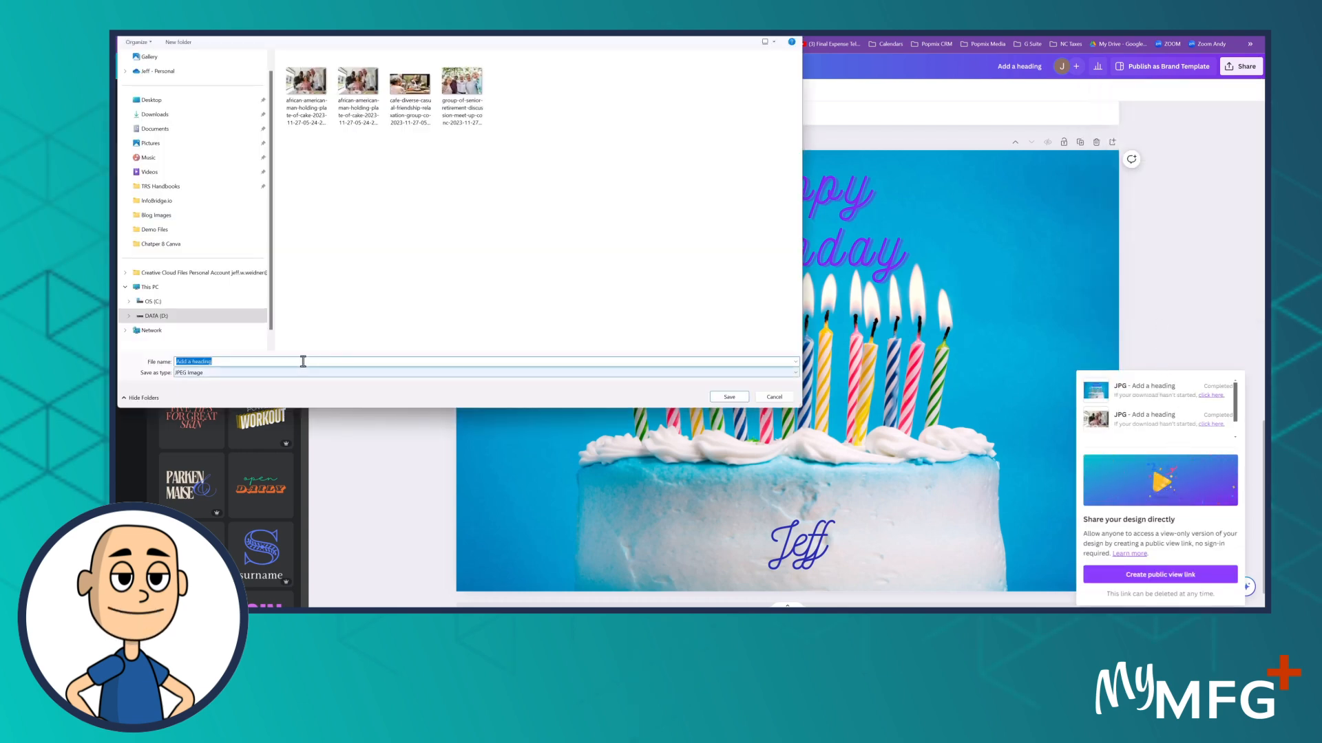
type("Happy Birthday")
left_click(731, 403)
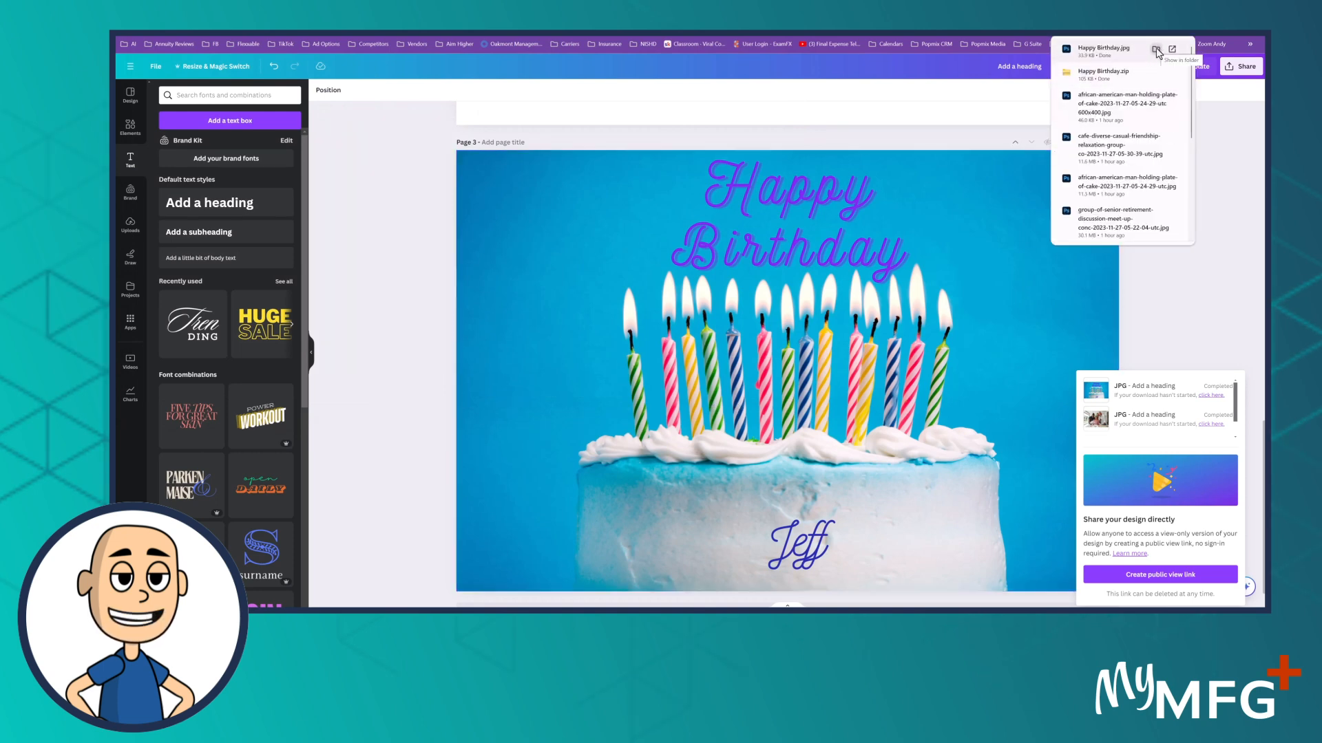
Step: Show the downloaded Happy Birthday image in the Demo Files folder and examine the Happy Birthday zip file beside it
left_click(1156, 50)
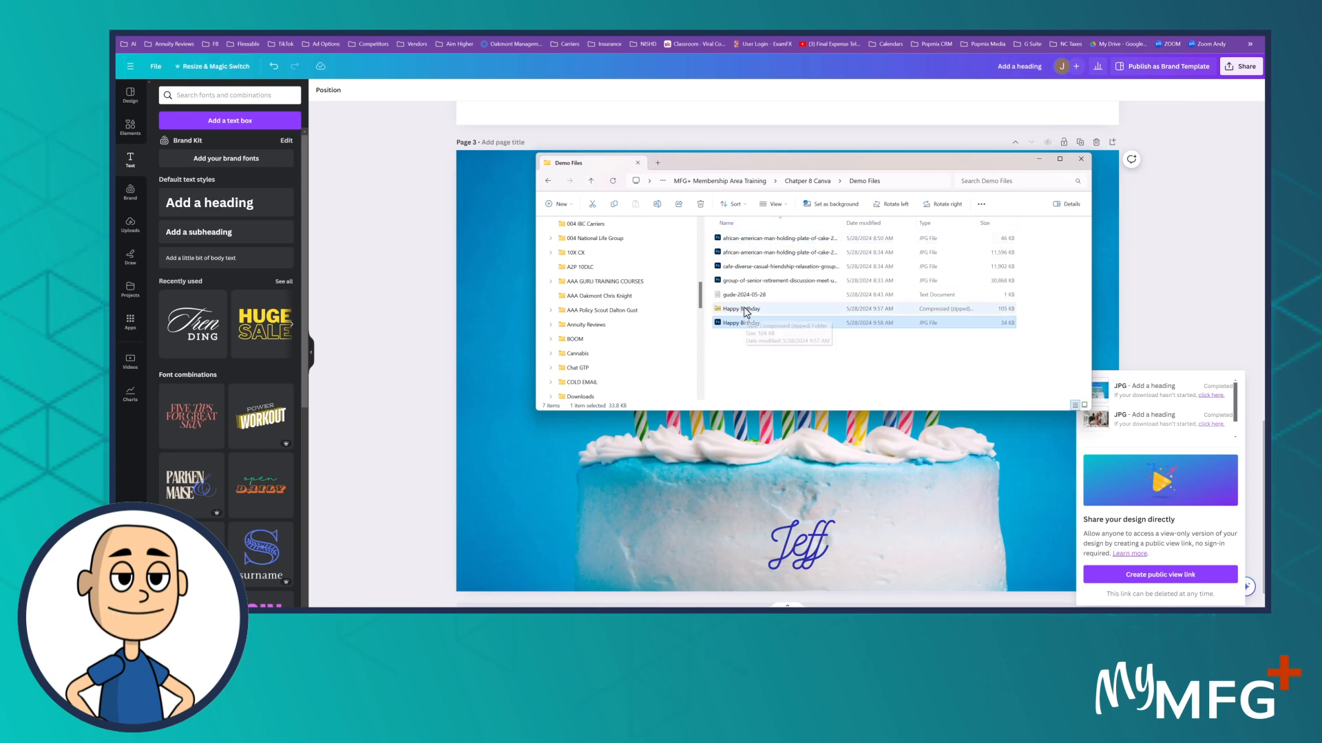
left_click(746, 311)
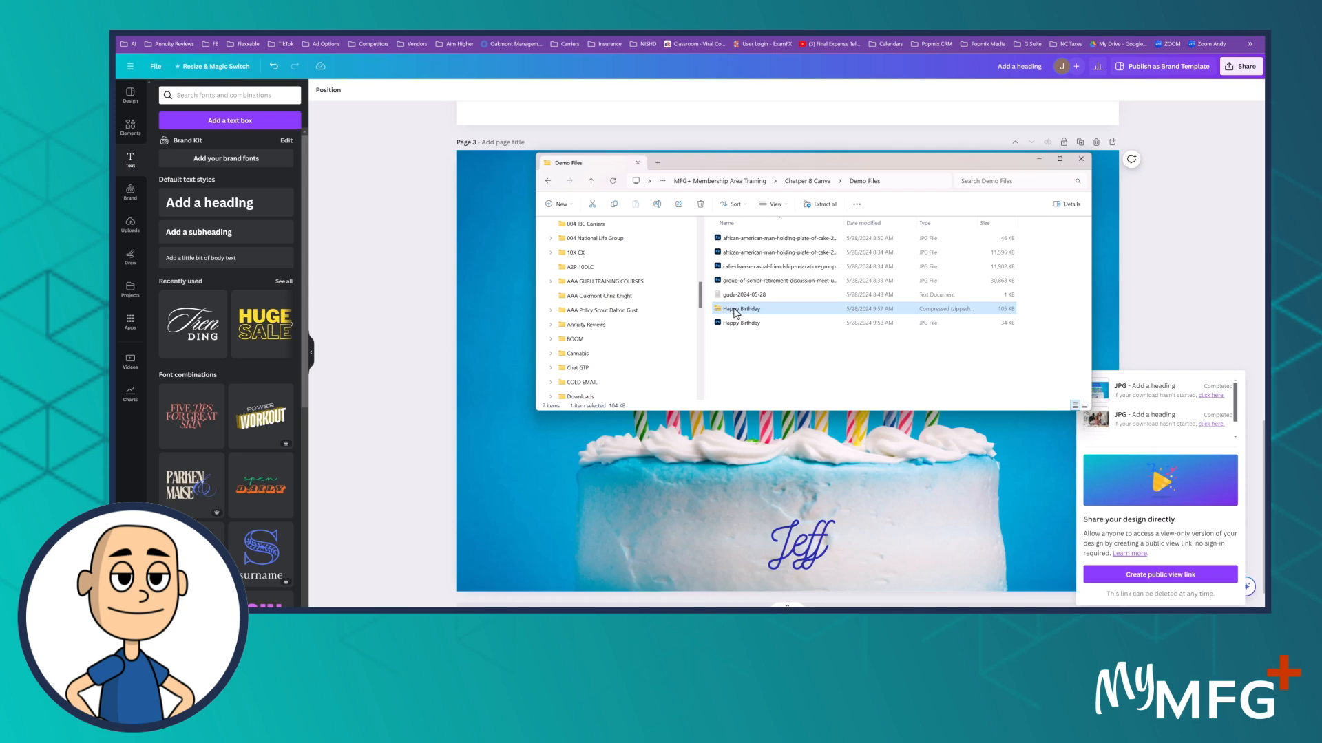
right_click(736, 313)
left_click(728, 380)
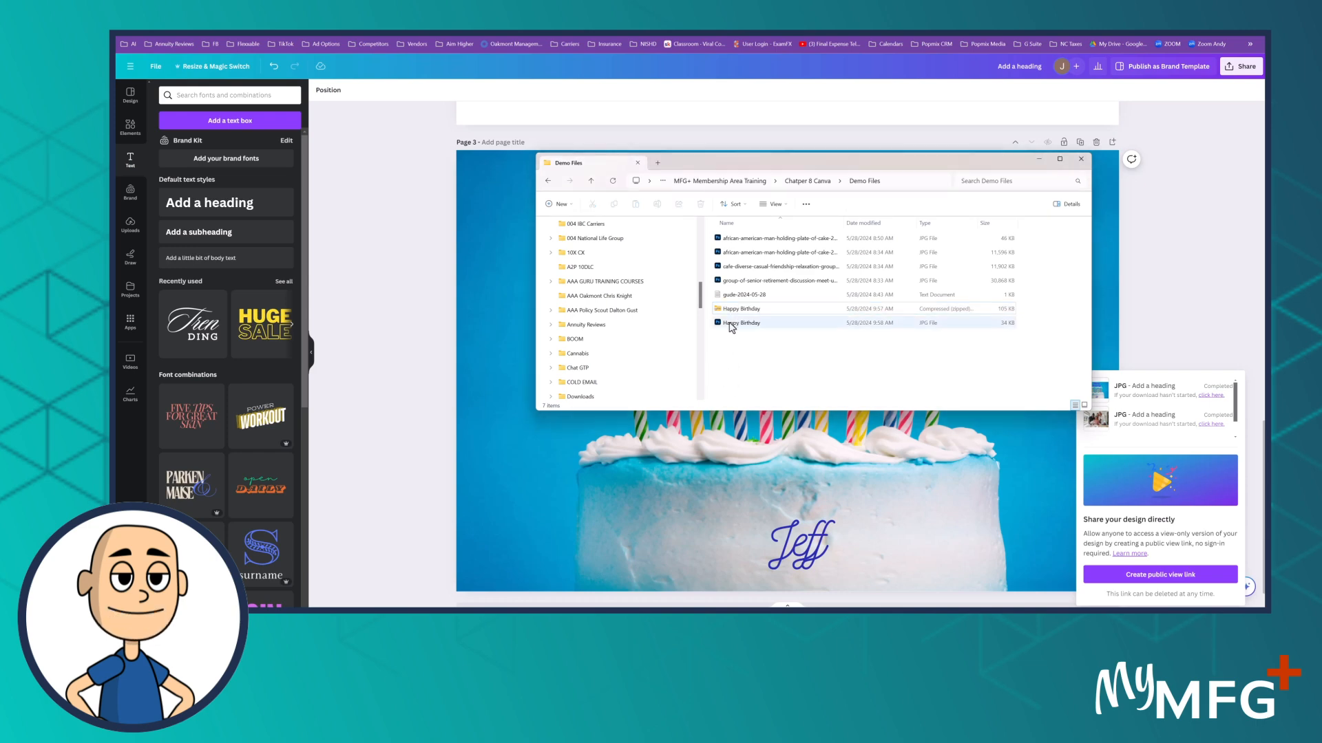
Step: Extract the Happy Birthday zip file to a Happy Birthday folder in Demo Files and position the window showing the extracted images
right_click(733, 310)
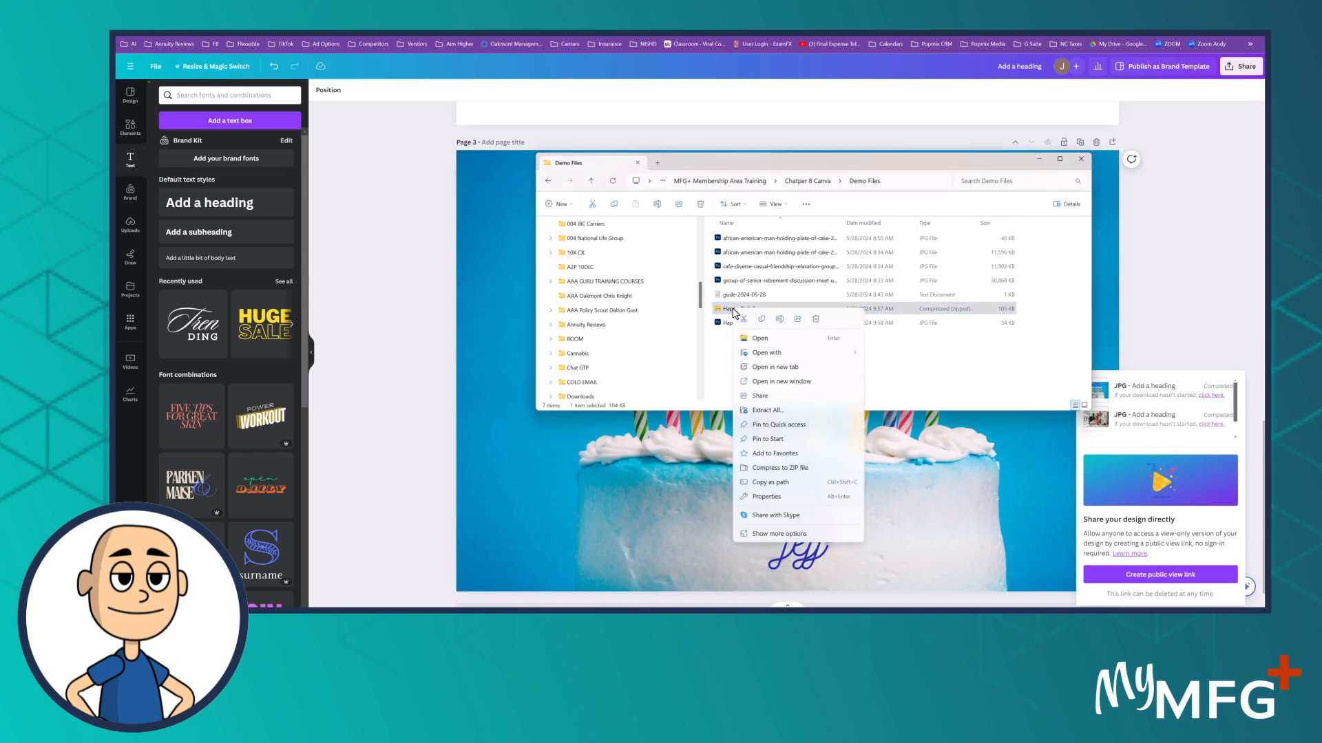
left_click(768, 412)
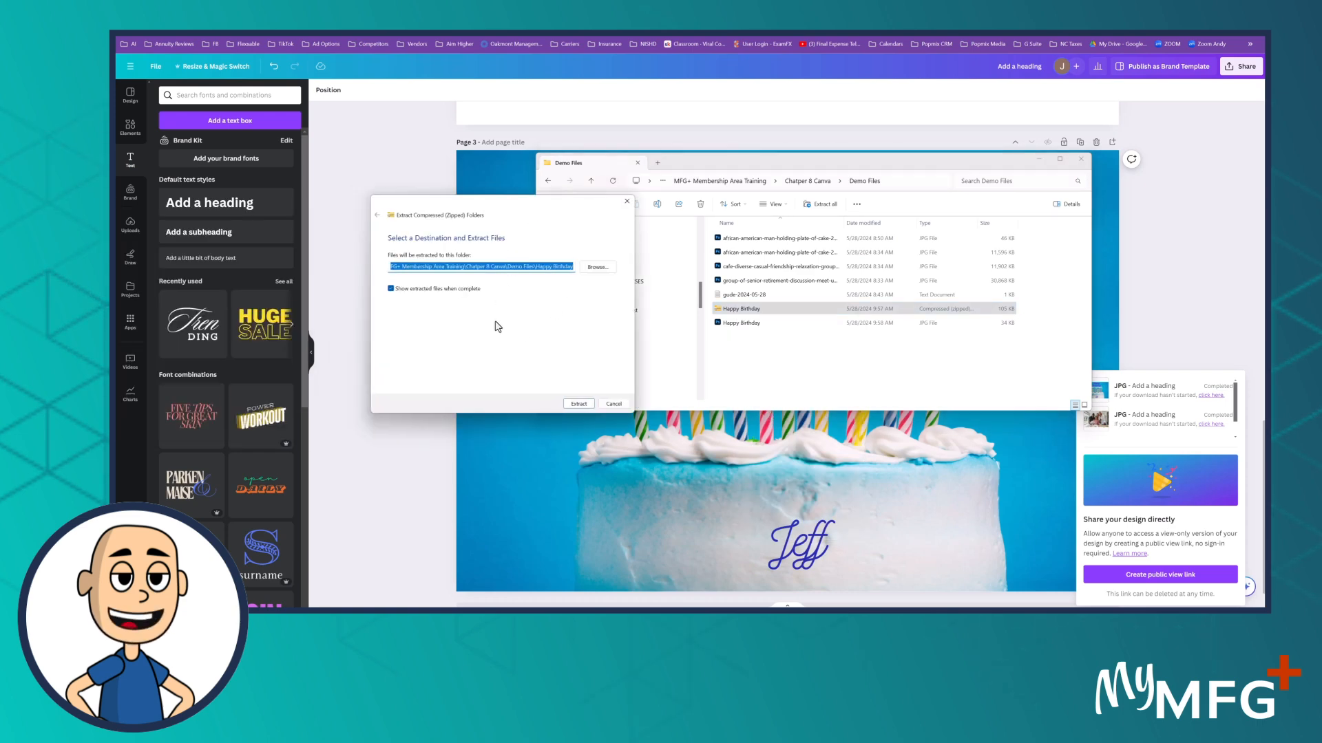
left_click(581, 405)
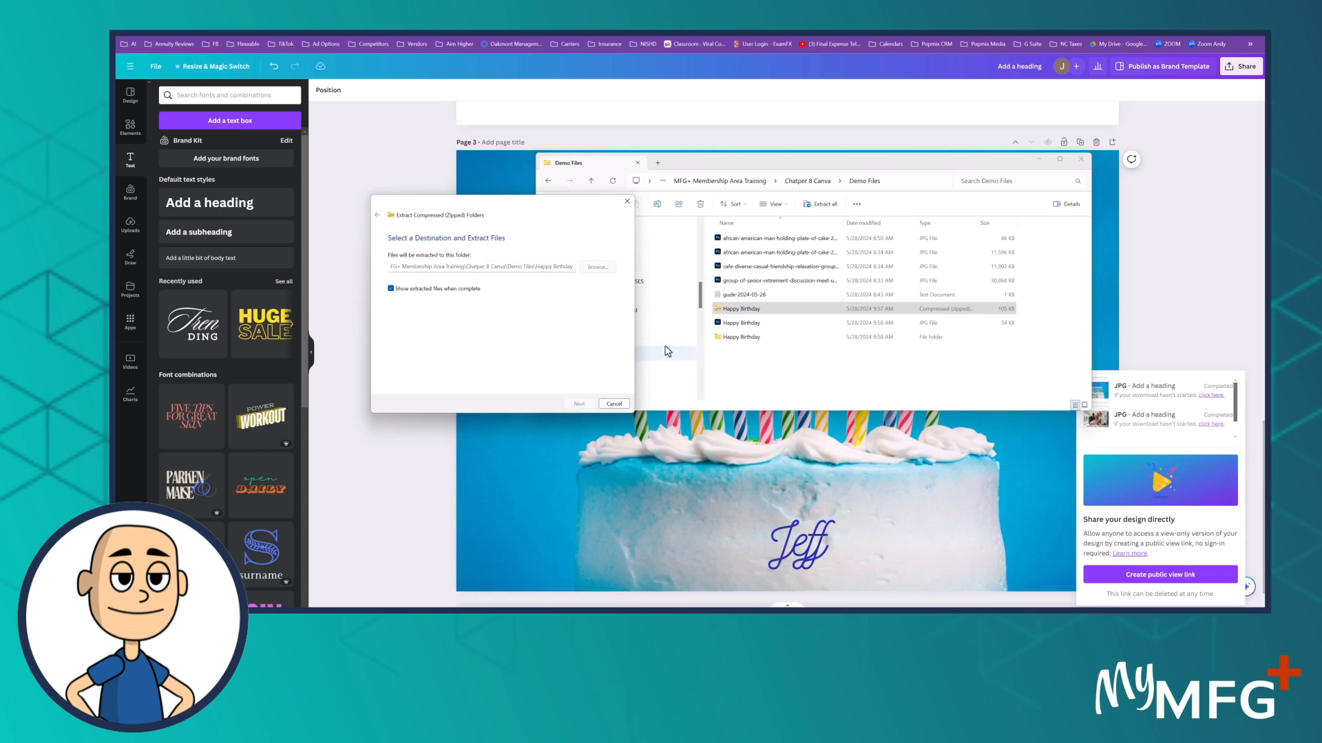
left_click_drag(708, 77, 446, 86)
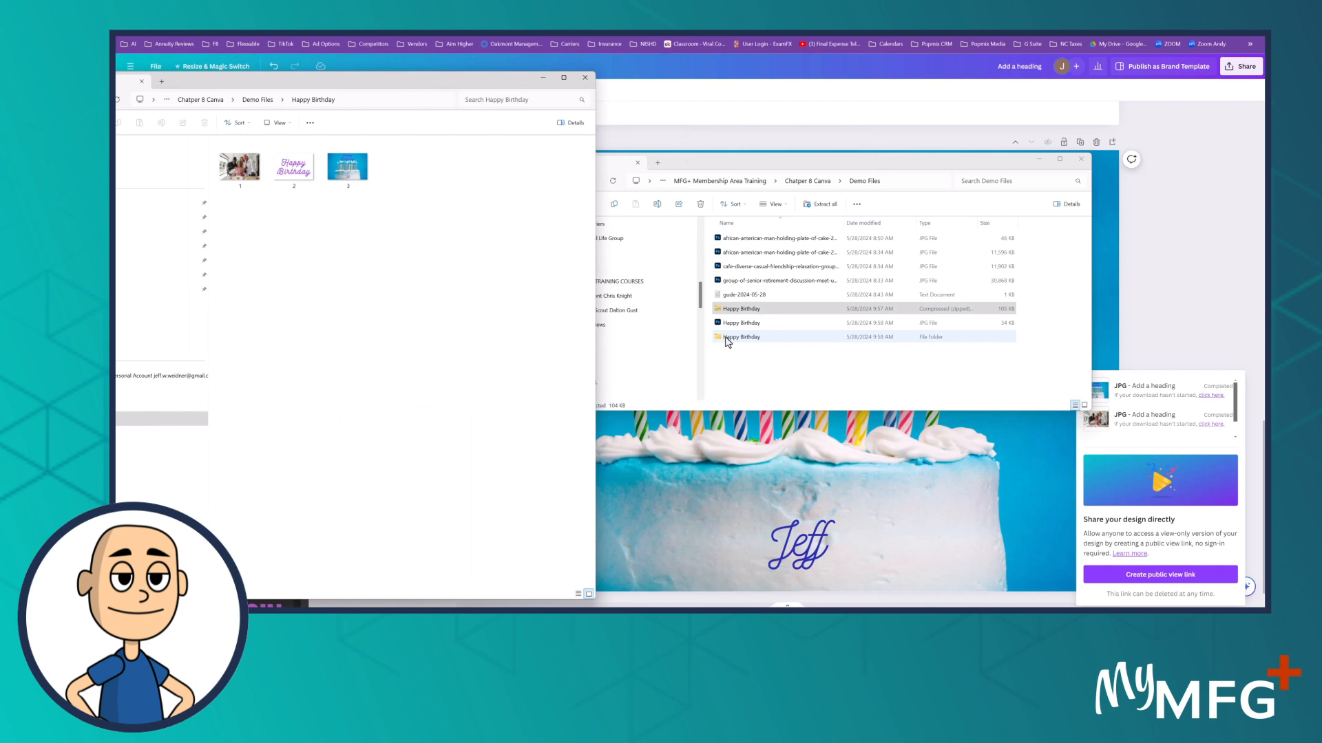
left_click_drag(348, 81, 532, 83)
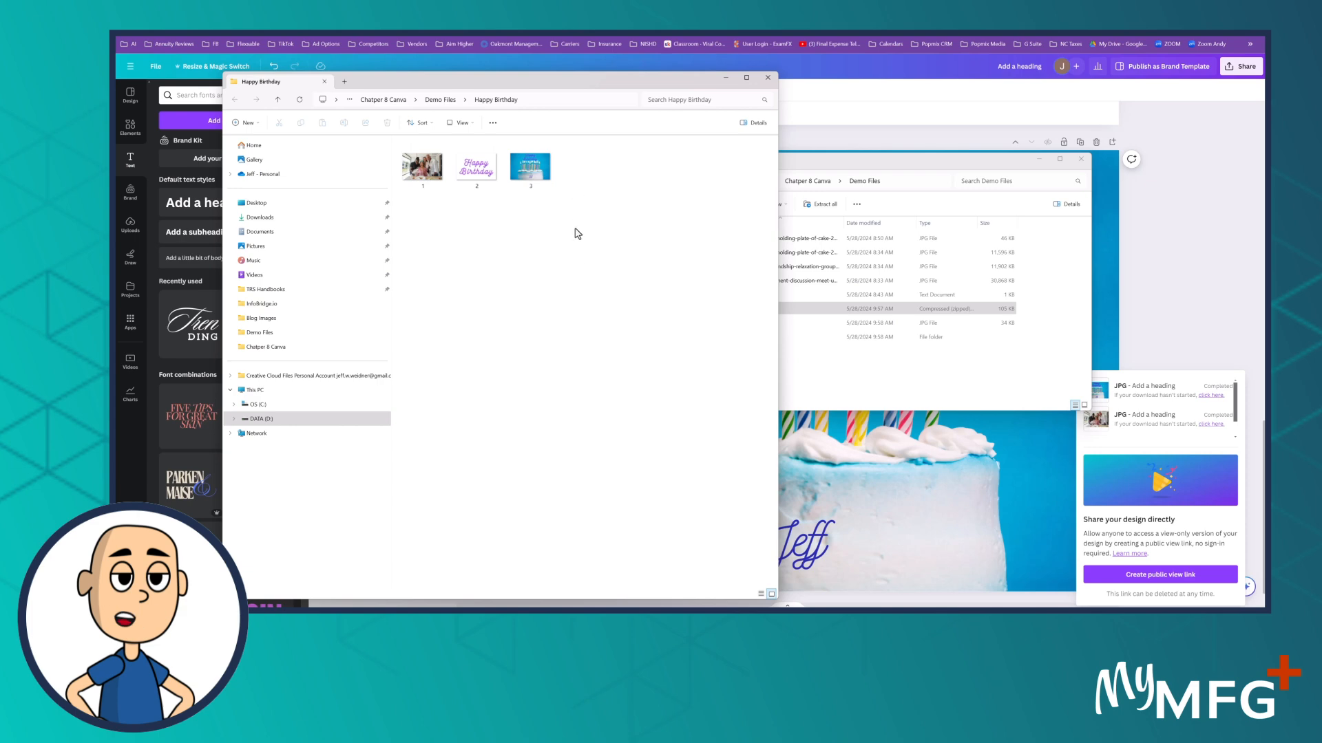
Step: Check the details pane and the view options for the images in the extracted Happy Birthday folder
left_click(755, 124)
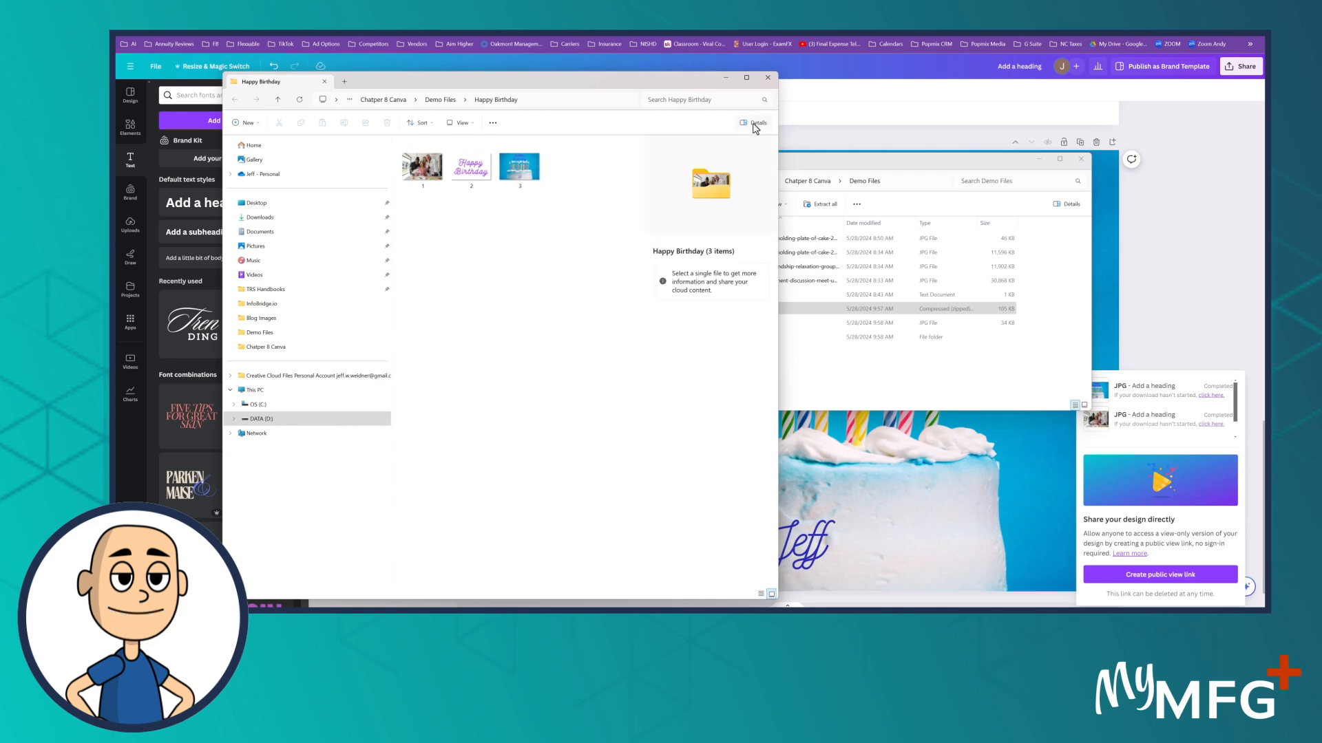
left_click(755, 125)
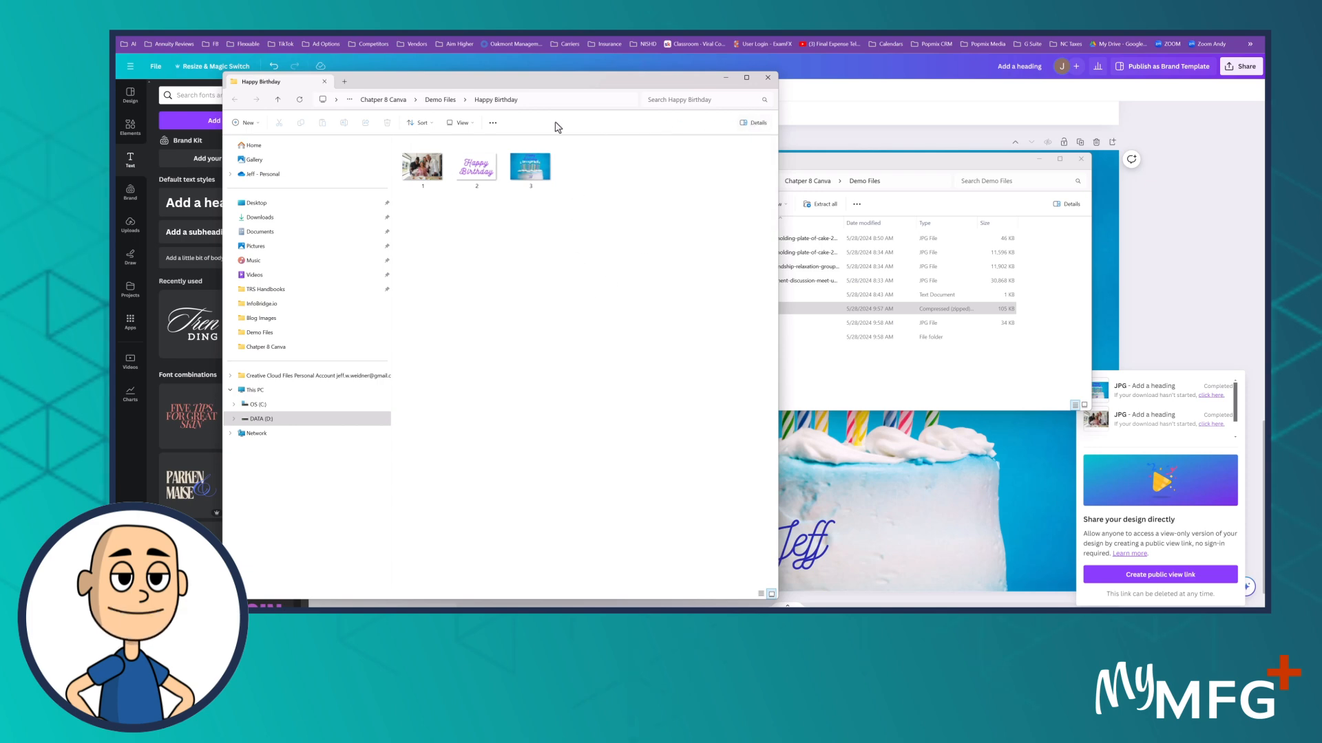
left_click(471, 124)
left_click(475, 159)
Step: Close the Happy Birthday and Demo Files folder windows and dismiss the download panel over the card design
left_click(768, 78)
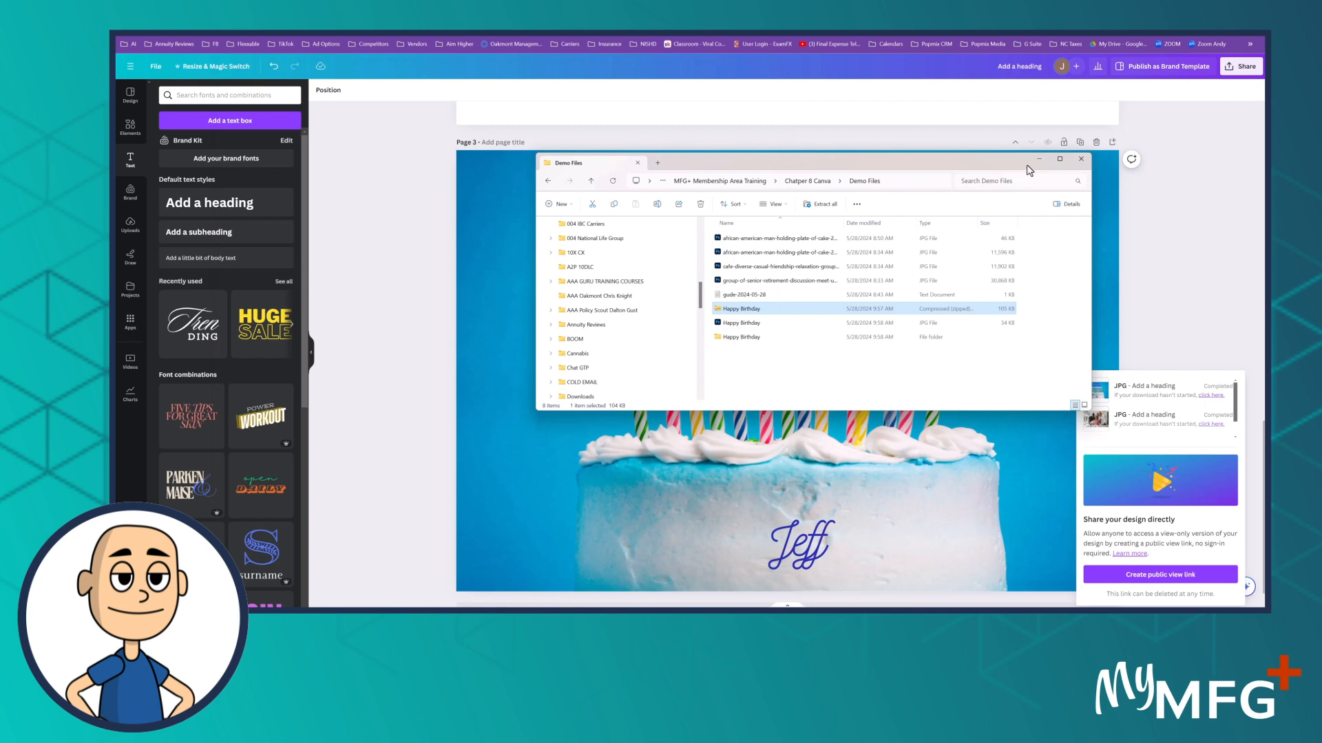
left_click(1080, 158)
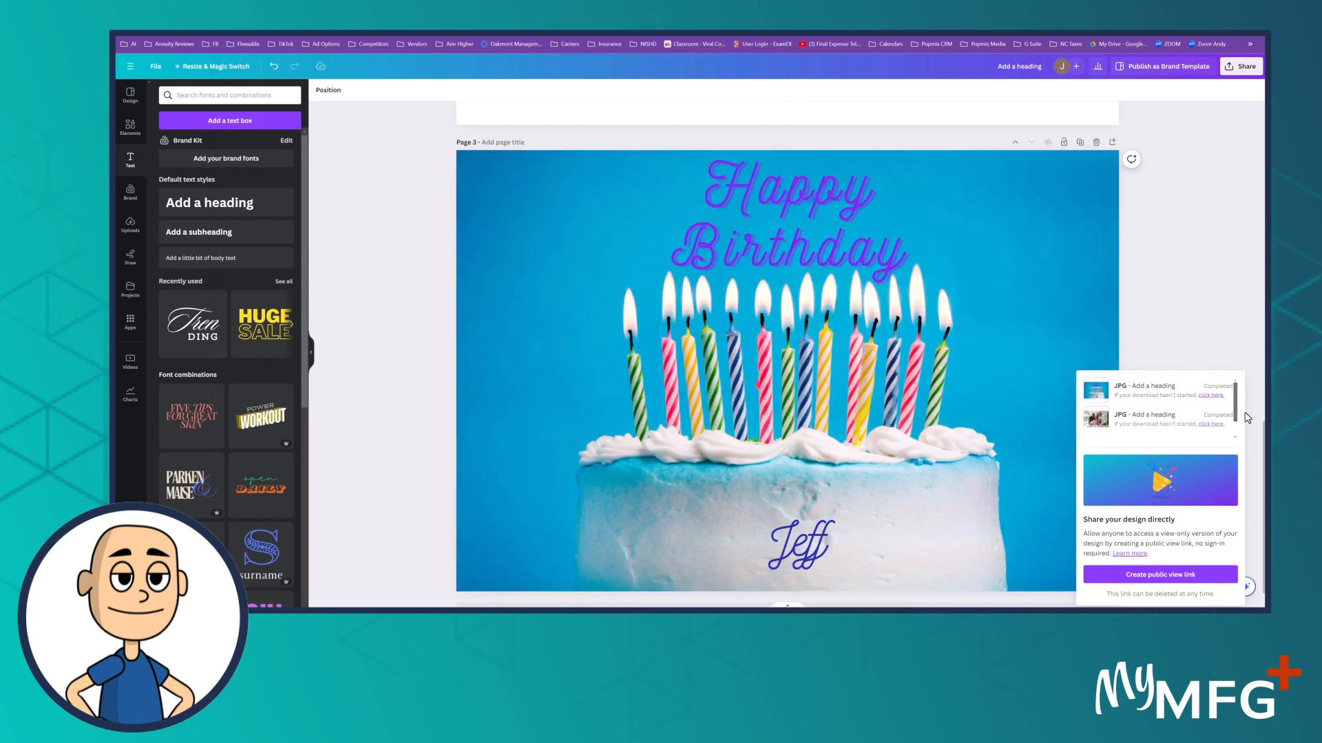
left_click(1184, 309)
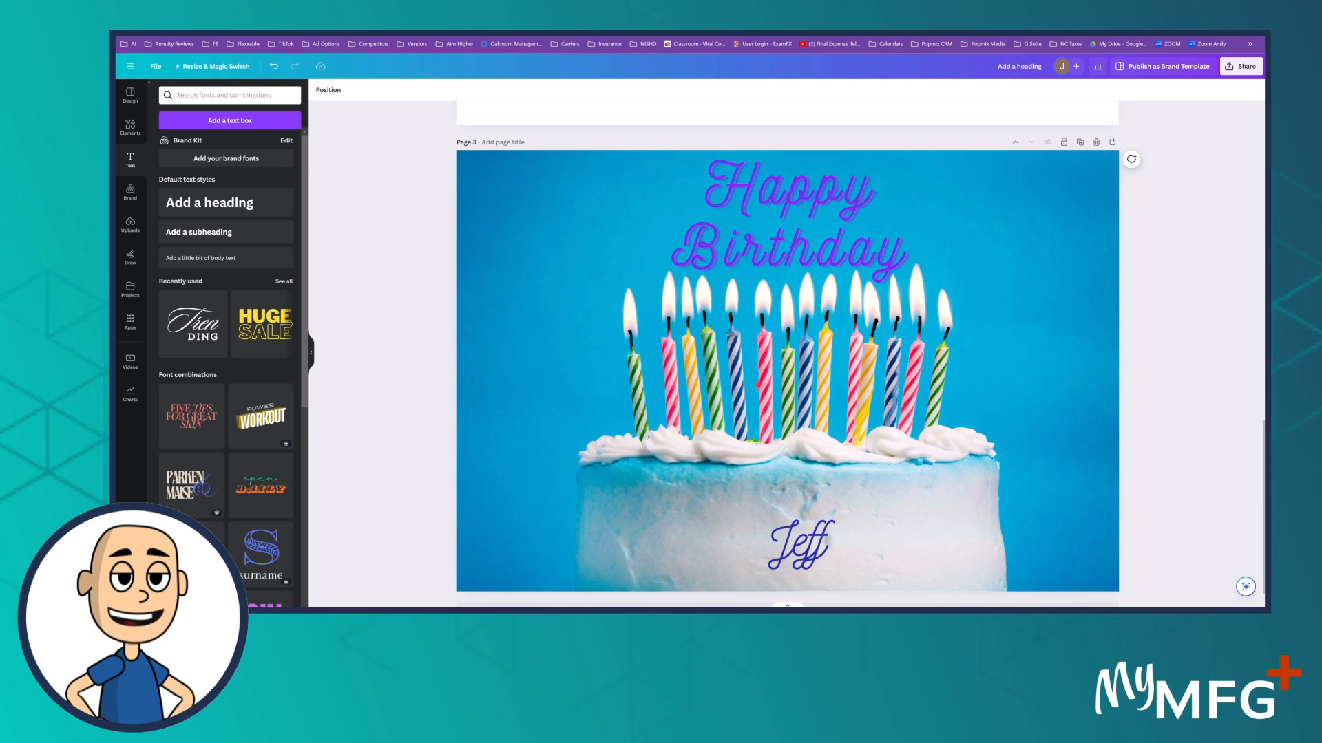
Step: Open a new browser tab ready for entering a web address or search
key("ctrl+t")
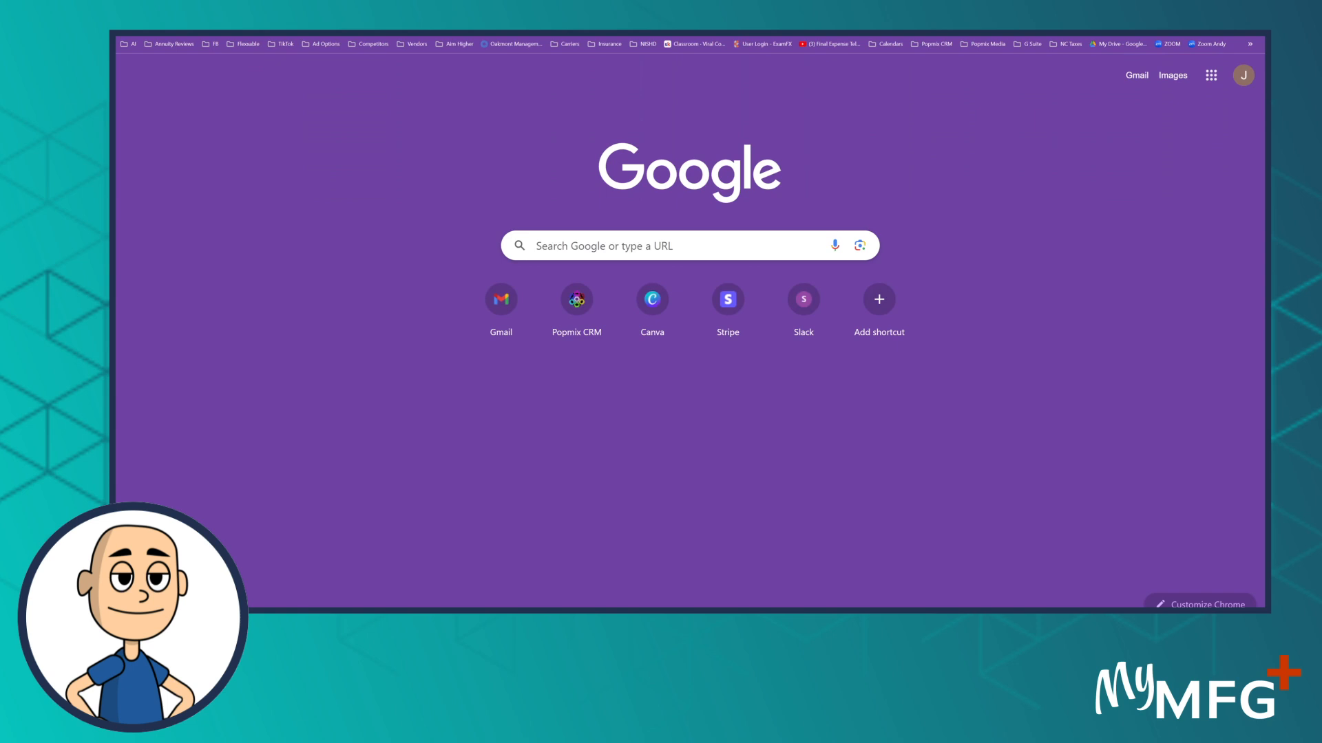
key("ctrl+l")
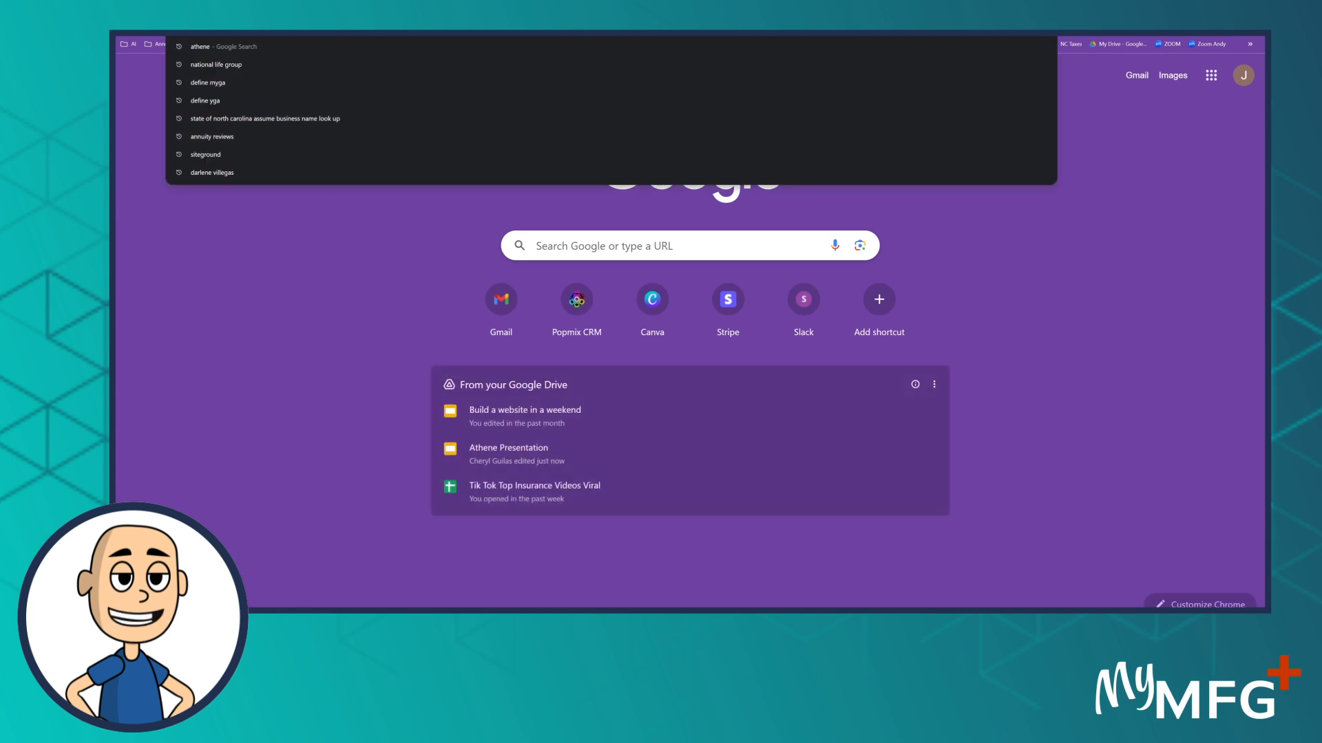